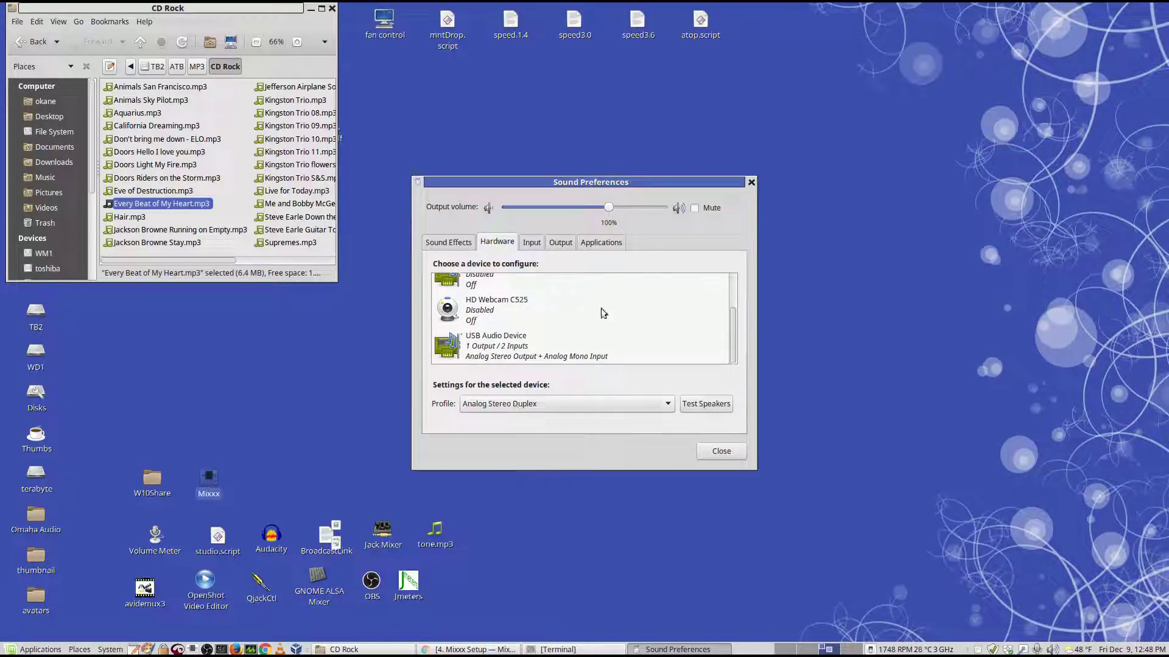
scroll(601, 314, "up", 3)
scroll(557, 307, "down", 2)
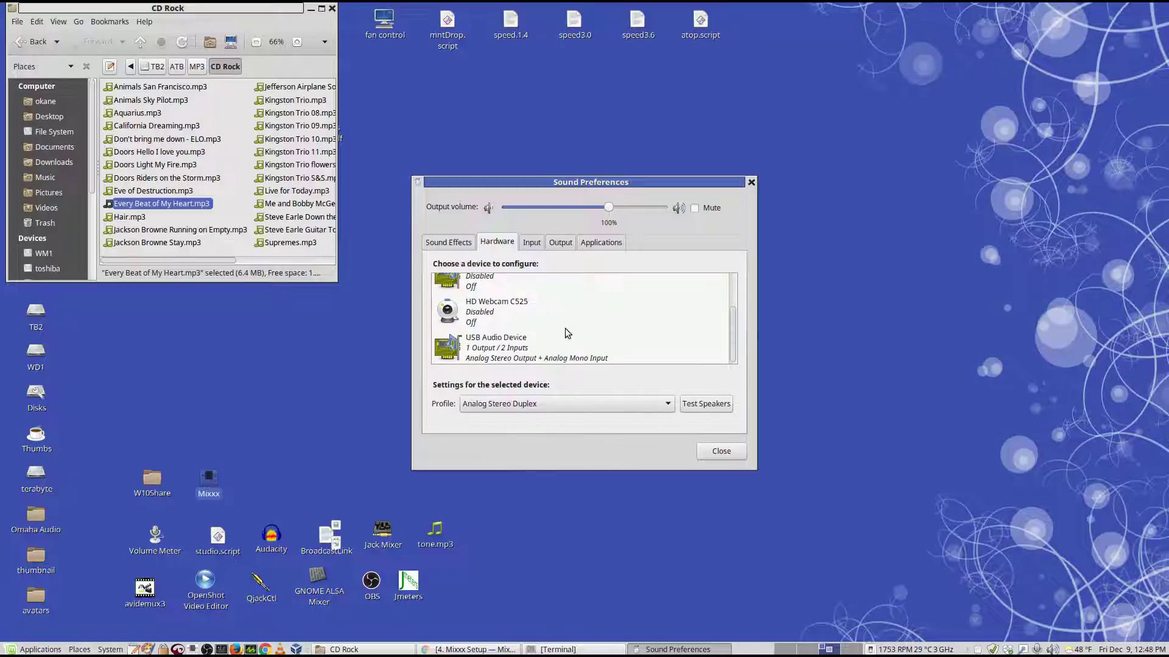
left_click(546, 354)
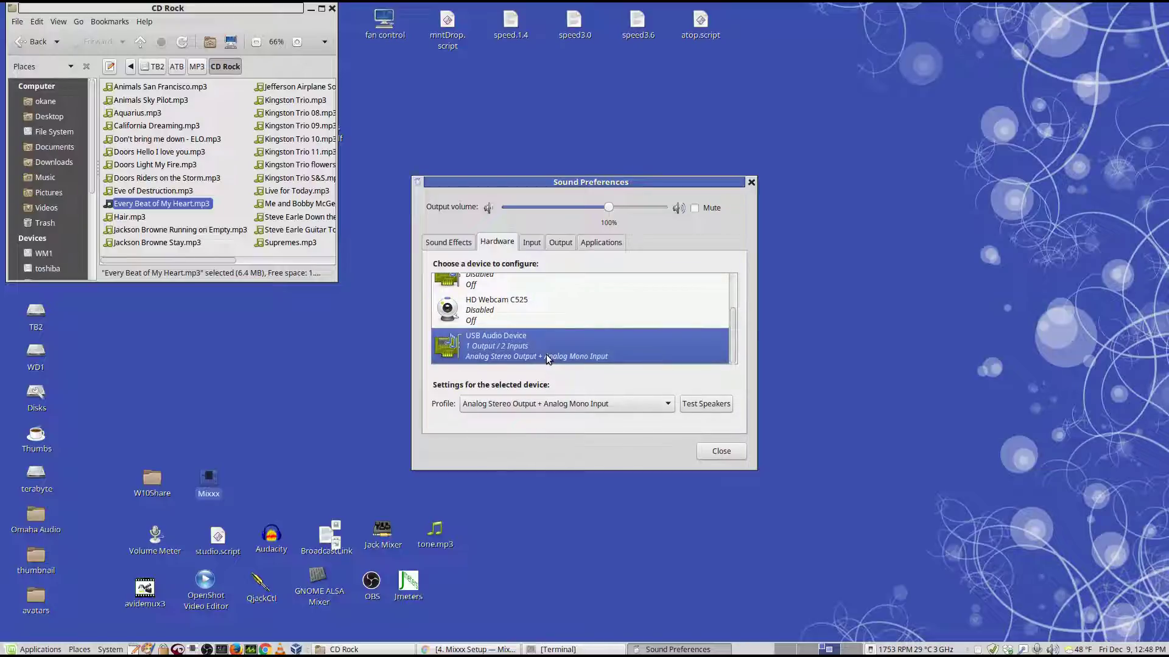
left_click(718, 451)
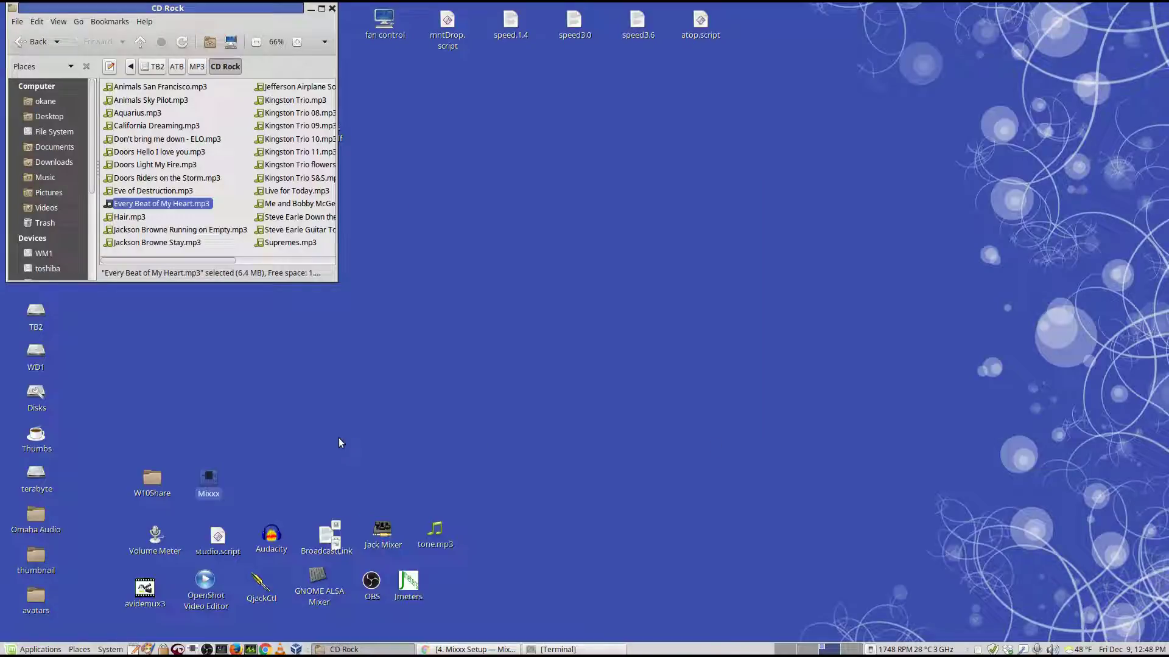
- Launch QjackCtl and review its setup parameters and advanced settings, picking hw:SB as the output device
left_click(259, 590)
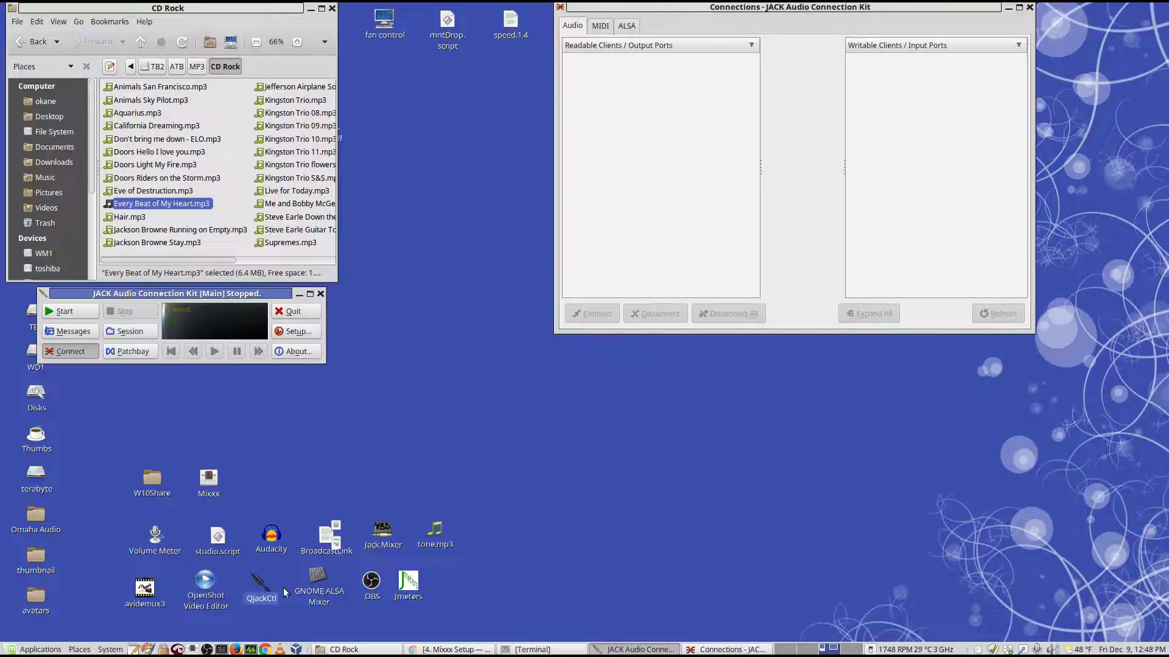
left_click(295, 332)
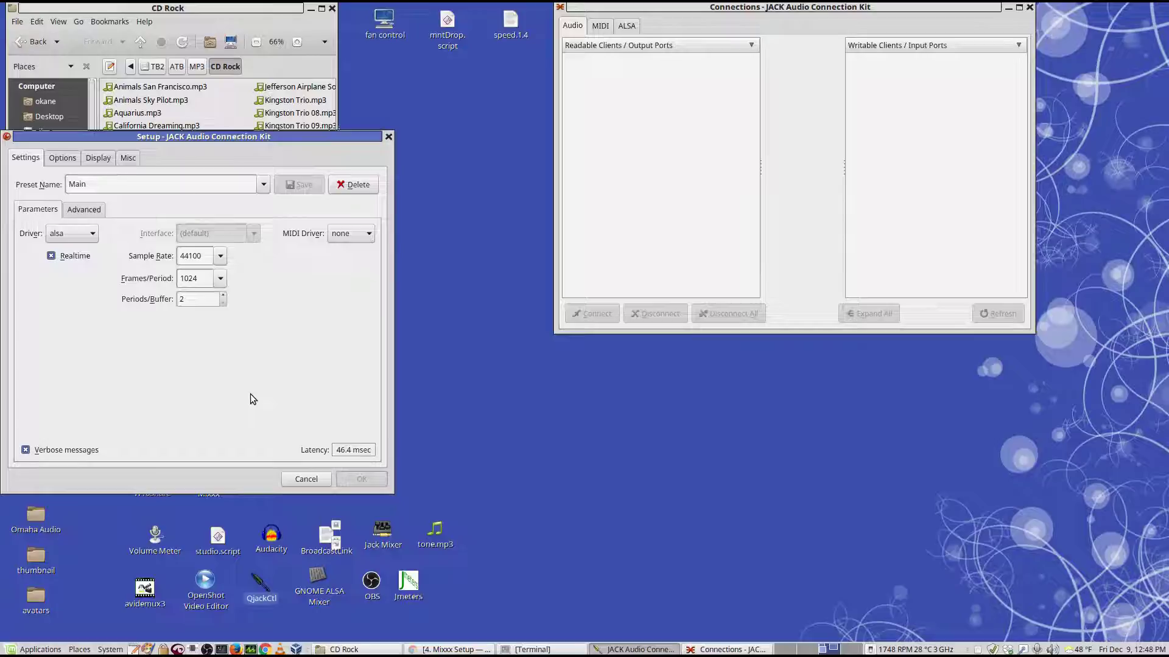
left_click(89, 210)
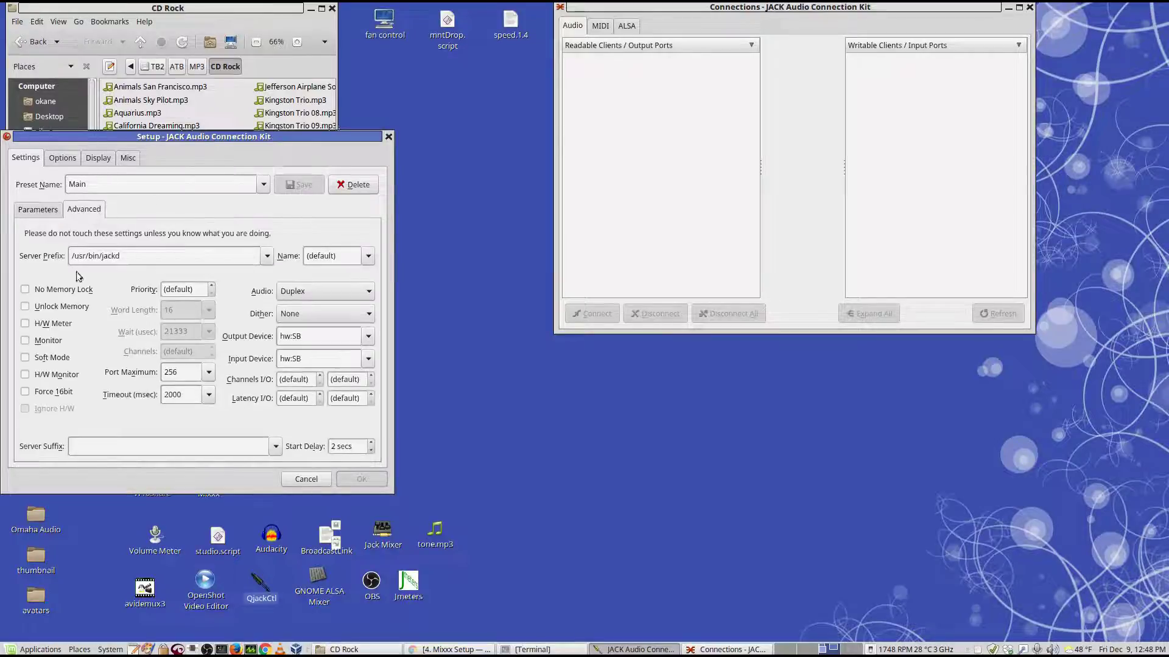
left_click(368, 338)
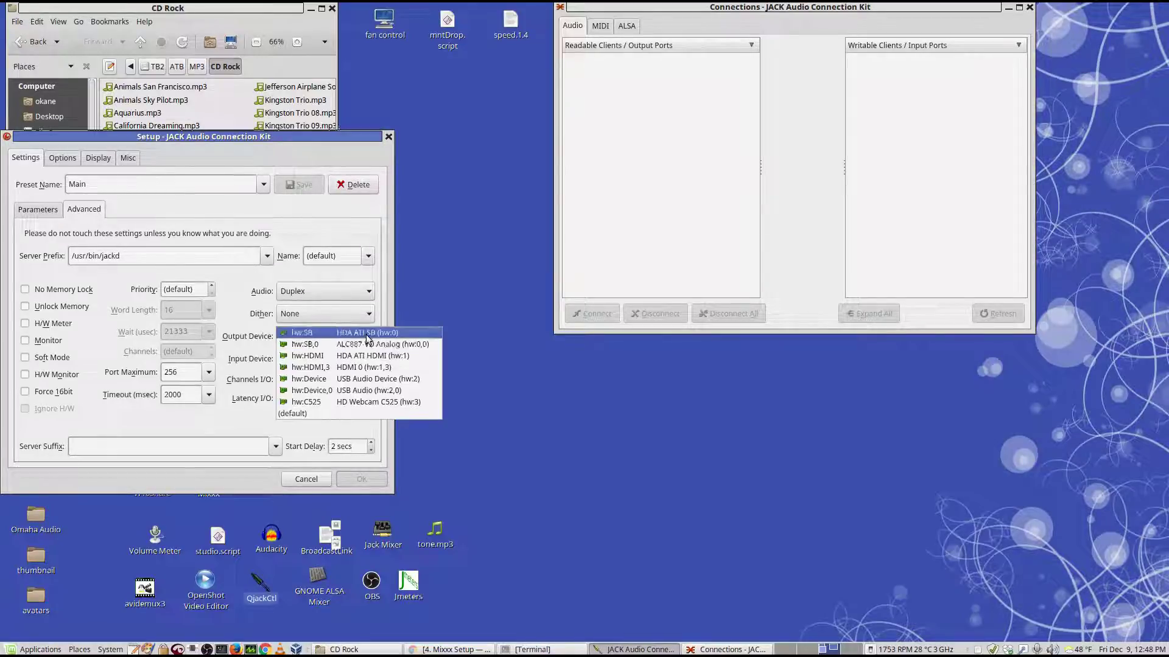
left_click(367, 334)
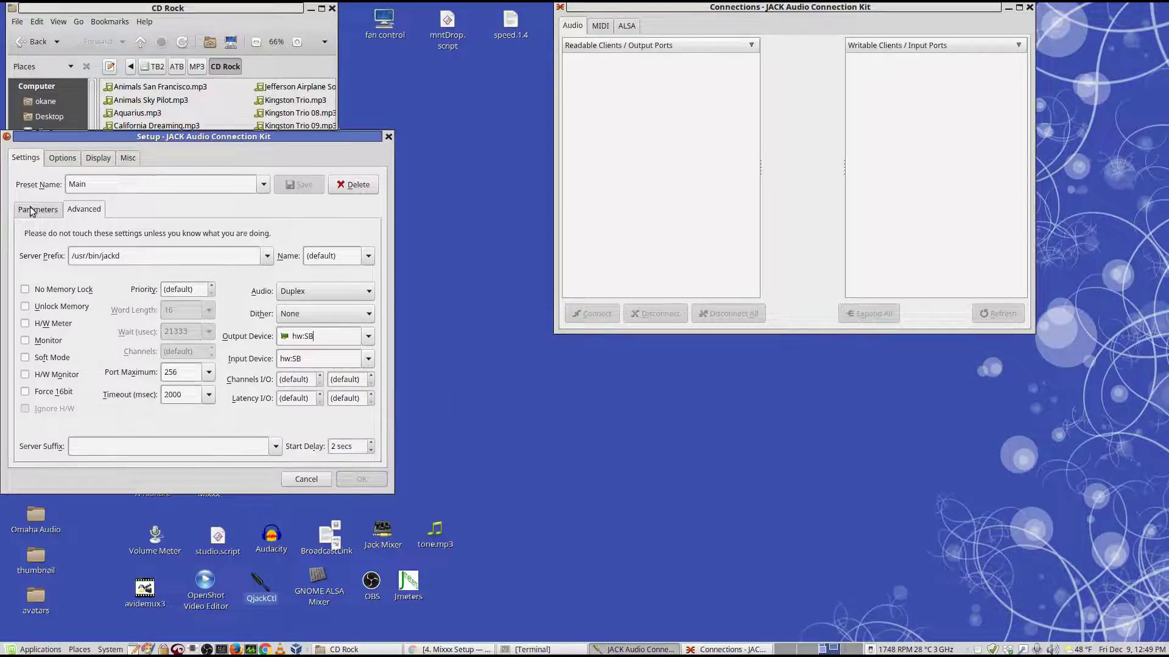
left_click(48, 210)
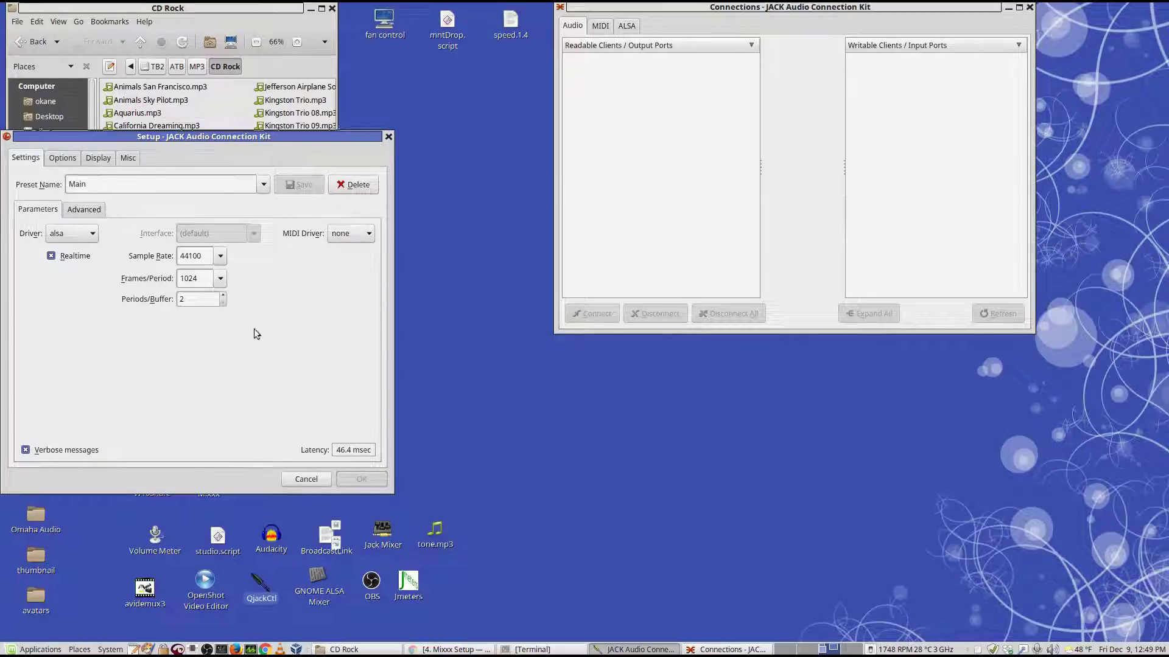
- Review the Options, Display, Misc and Advanced settings in the JACK setup and close it without saving
left_click(63, 158)
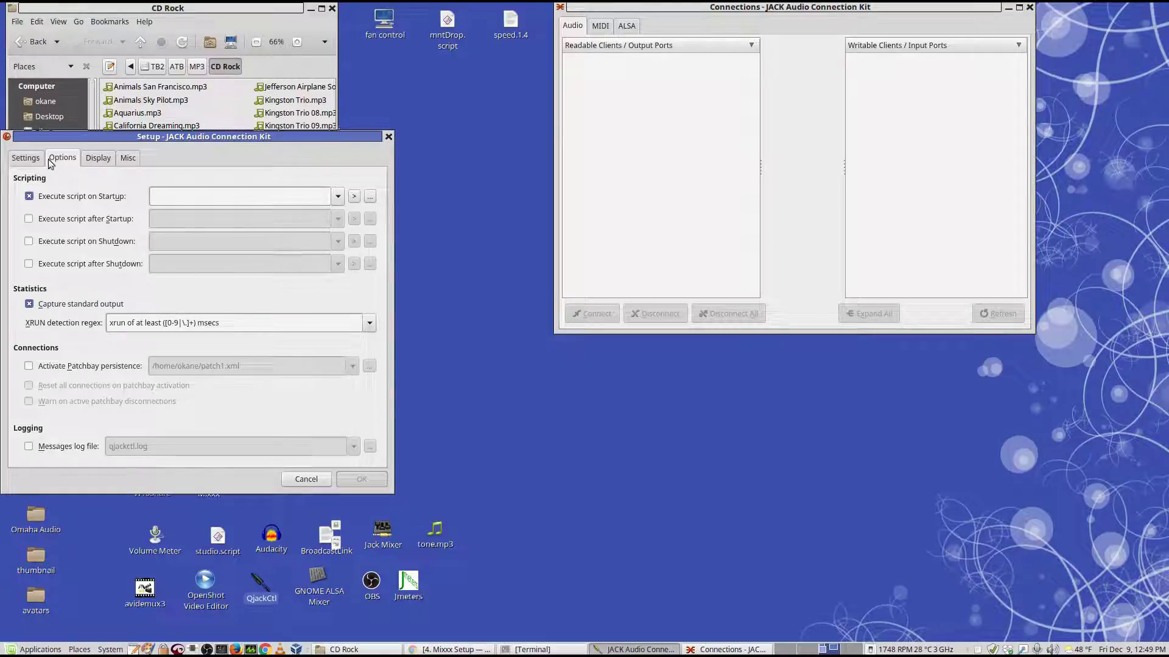
left_click(98, 158)
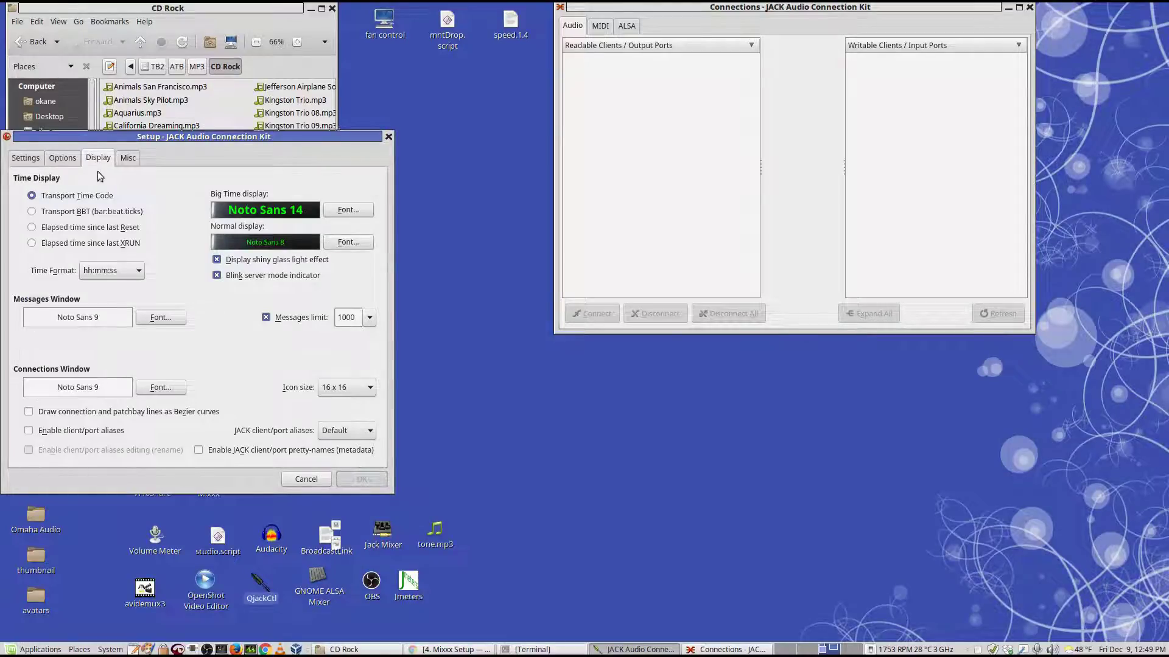
left_click(126, 158)
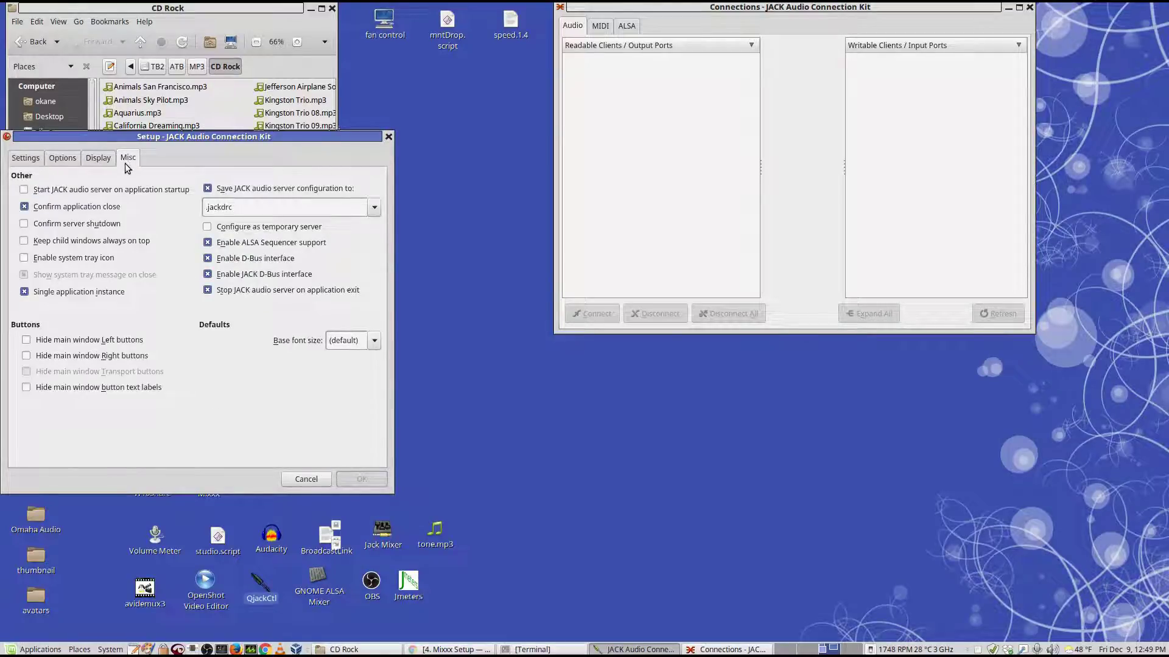
left_click(25, 159)
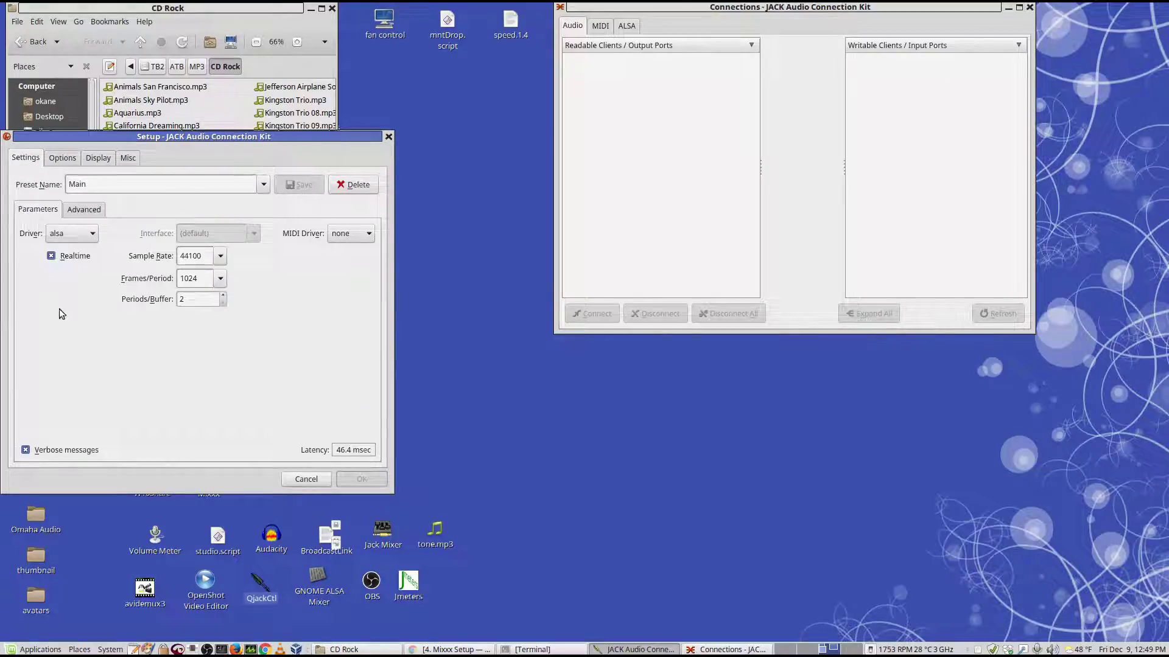
left_click(83, 210)
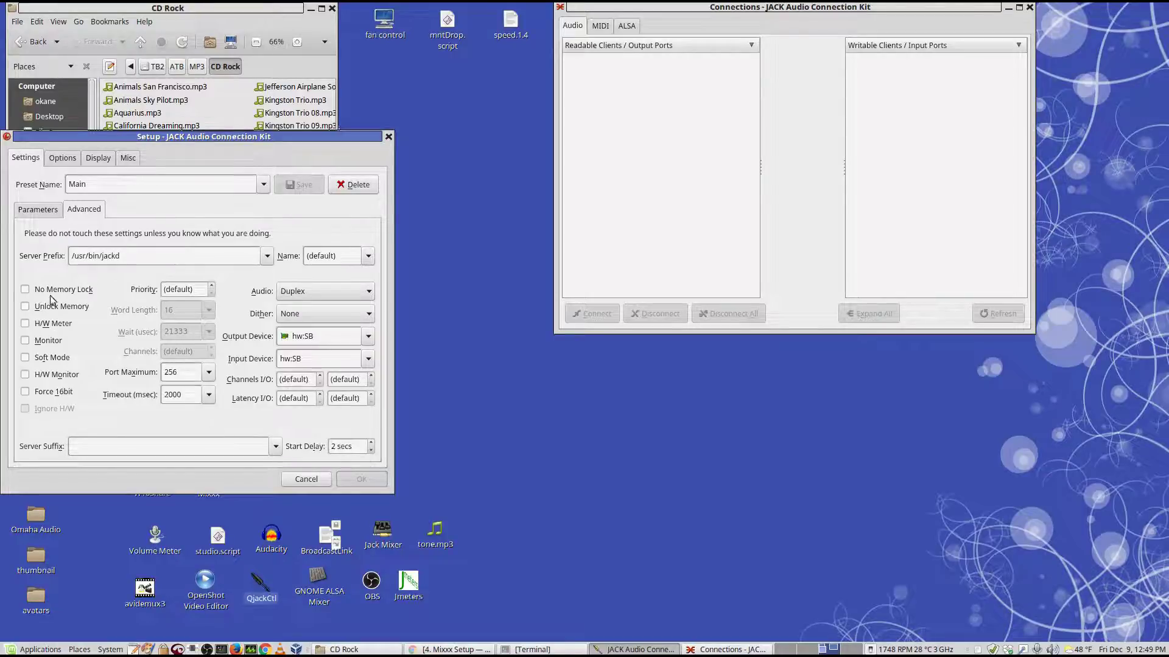
left_click(306, 480)
- Start the JACK server and expand all clients in its audio connections
left_click_drag(250, 304, 241, 300)
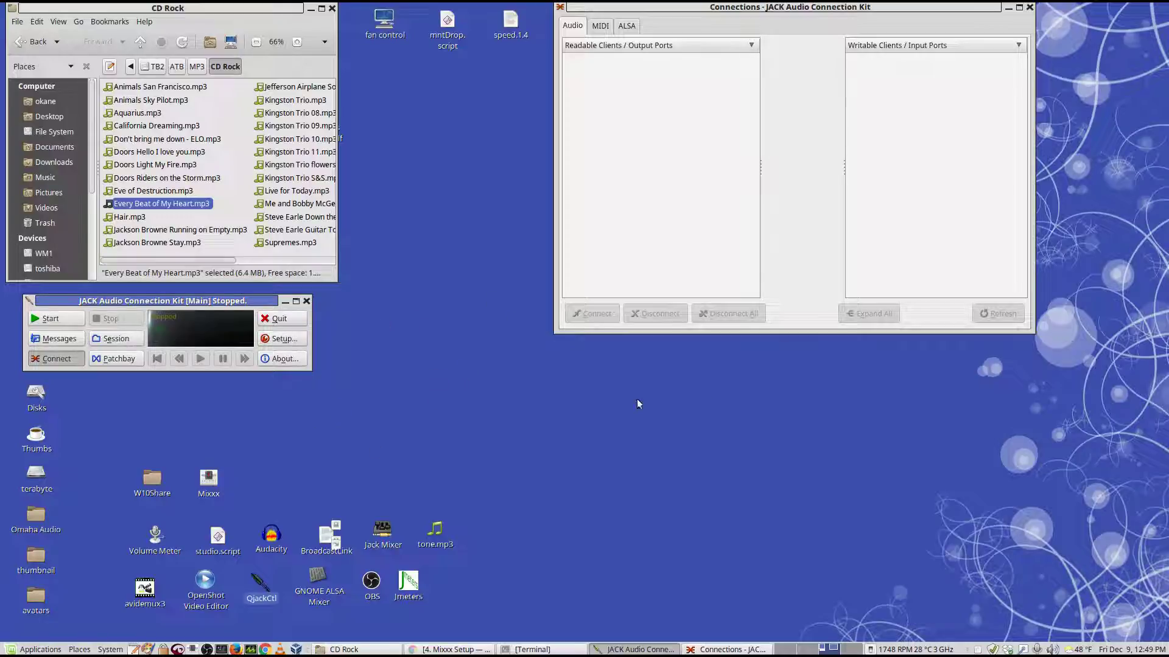
left_click(51, 323)
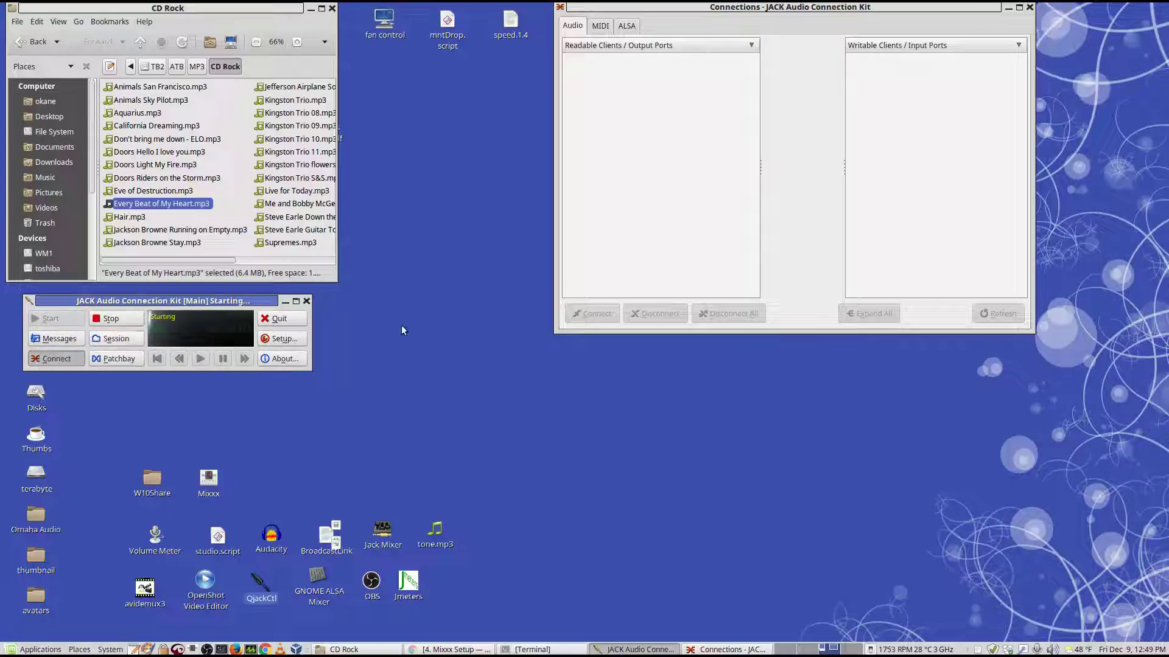
left_click(860, 316)
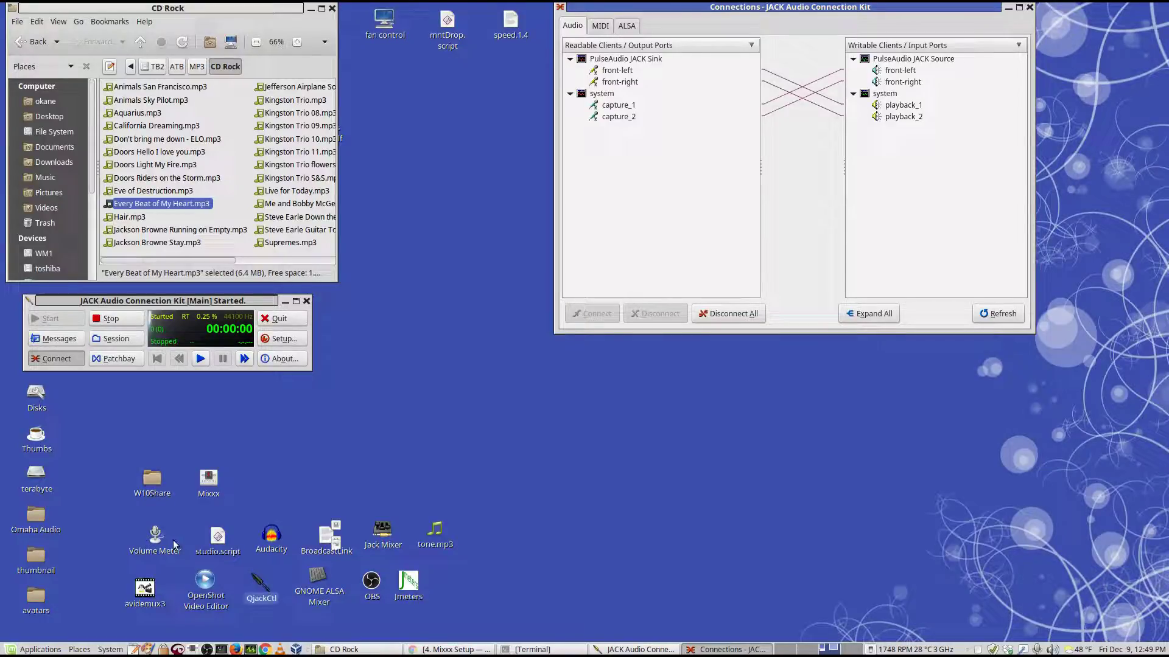
- Launch Mixxx and review the master output in its Sound Hardware preferences, cancelling without changes
left_click(208, 483)
double_click(208, 483)
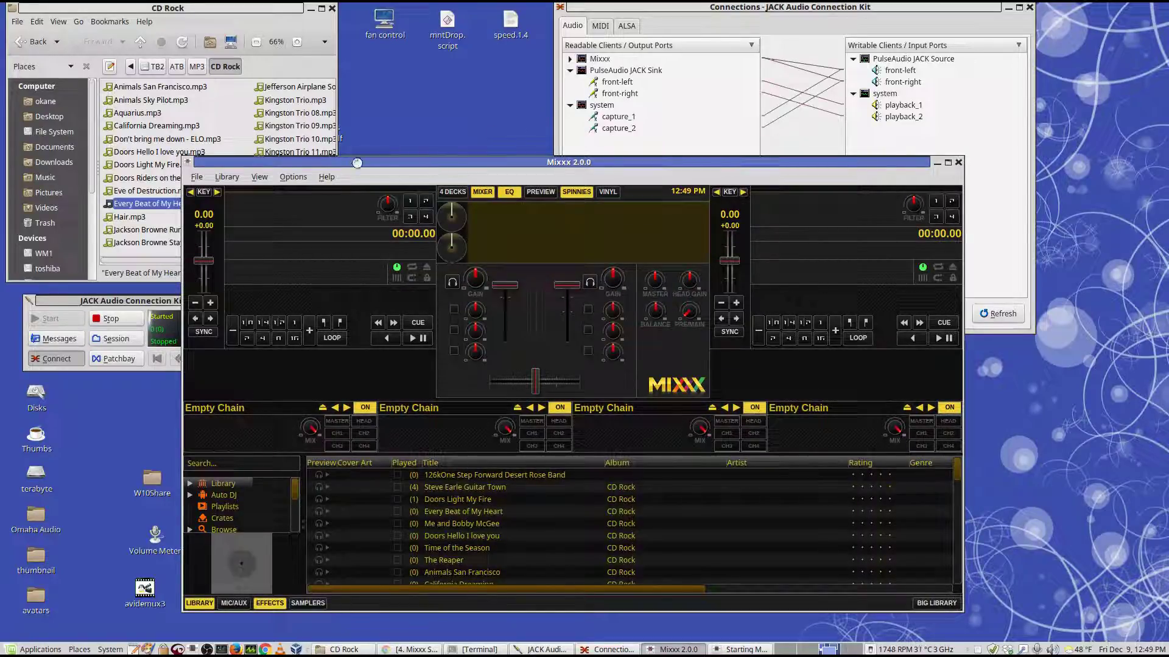
left_click(295, 178)
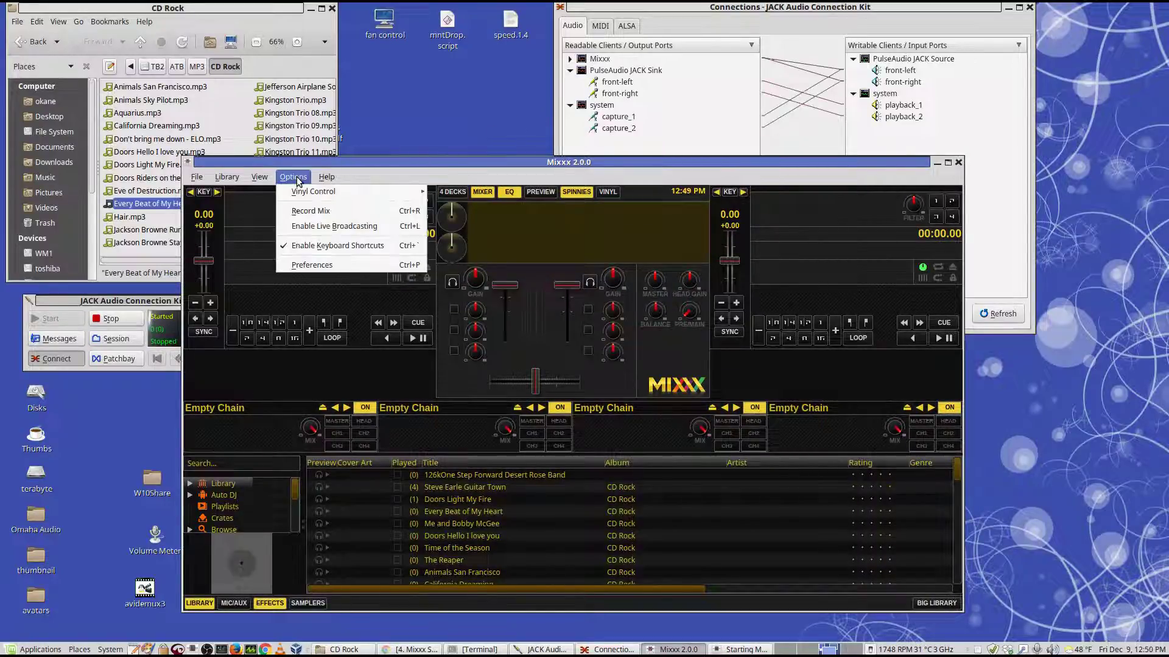
left_click(303, 266)
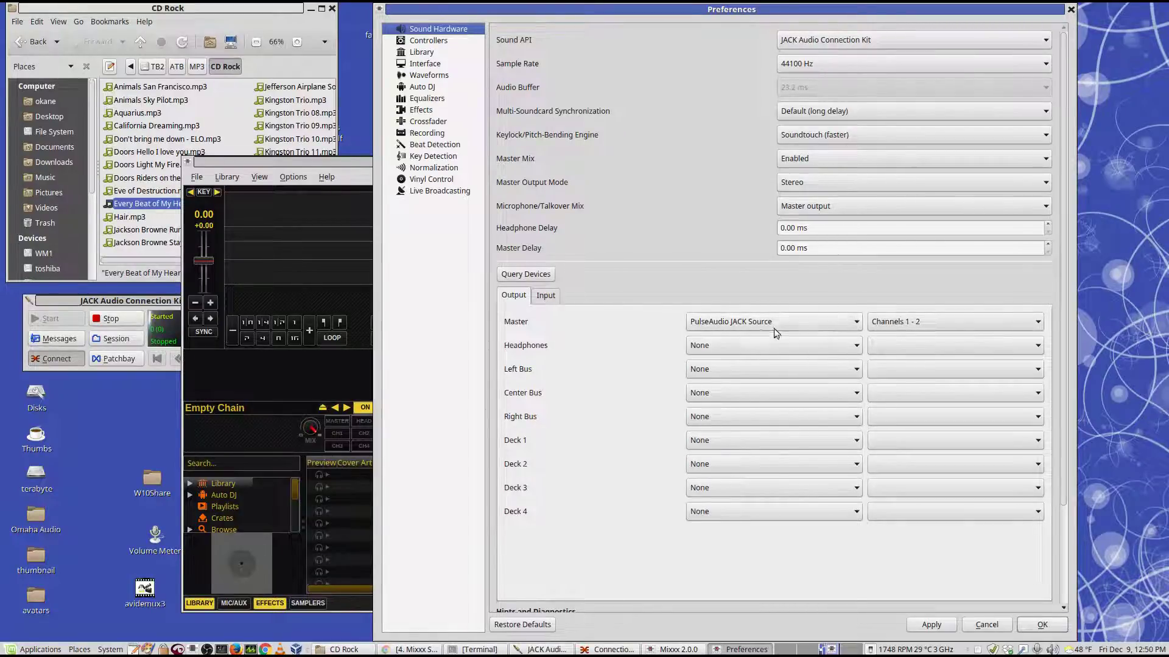
left_click(984, 625)
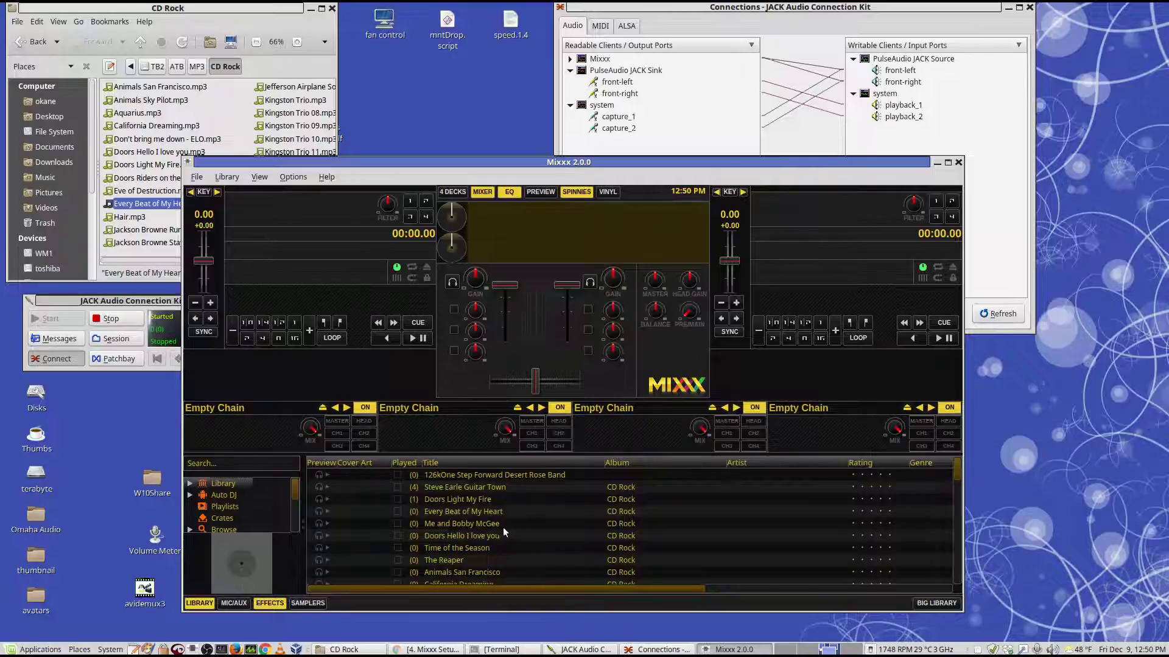
- Load the library track "Jackson Browne Stay" into the first Mixxx deck, play it briefly and pause it
scroll(504, 531, "down", 2)
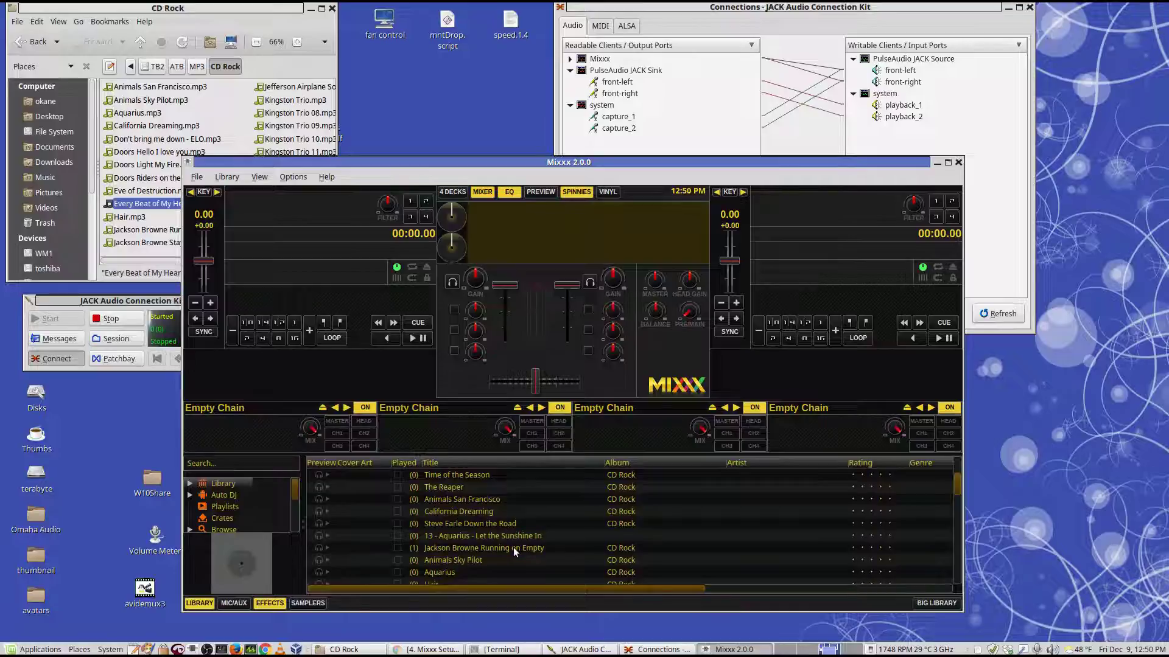
scroll(521, 539, "down", 3)
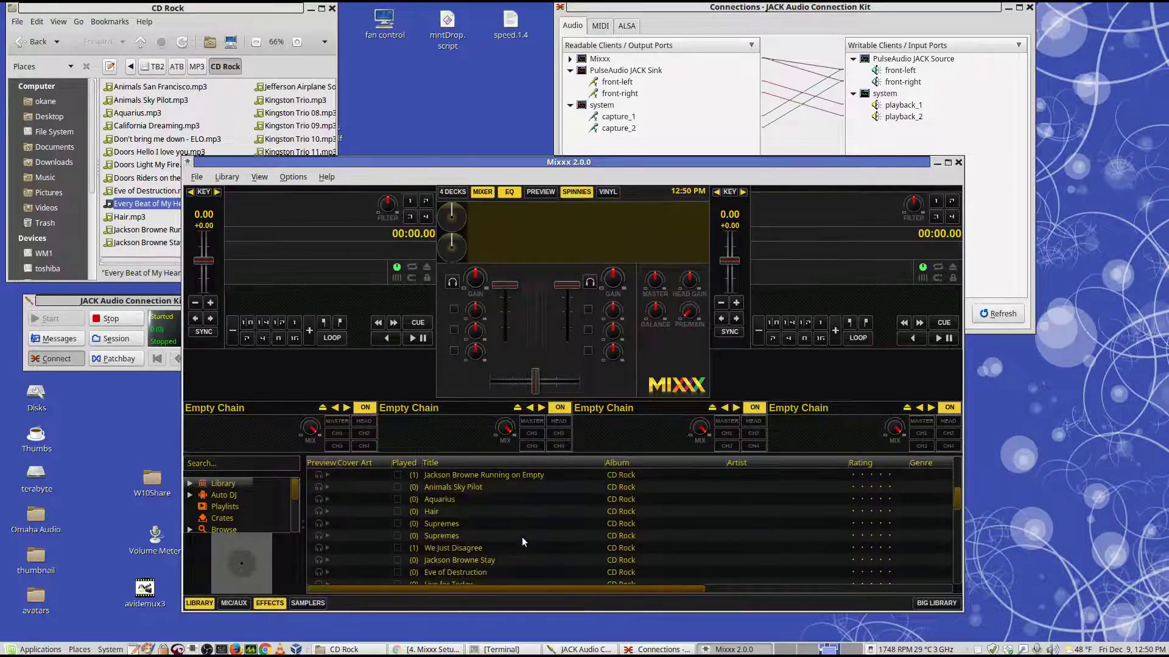
double_click(487, 490)
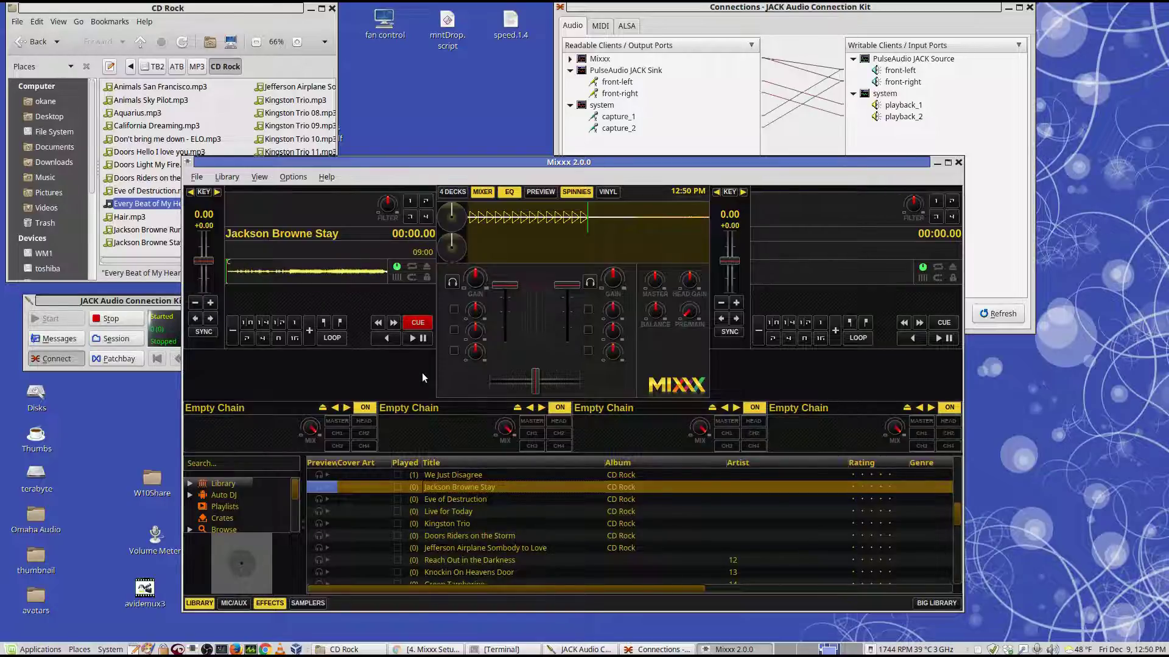
left_click(414, 340)
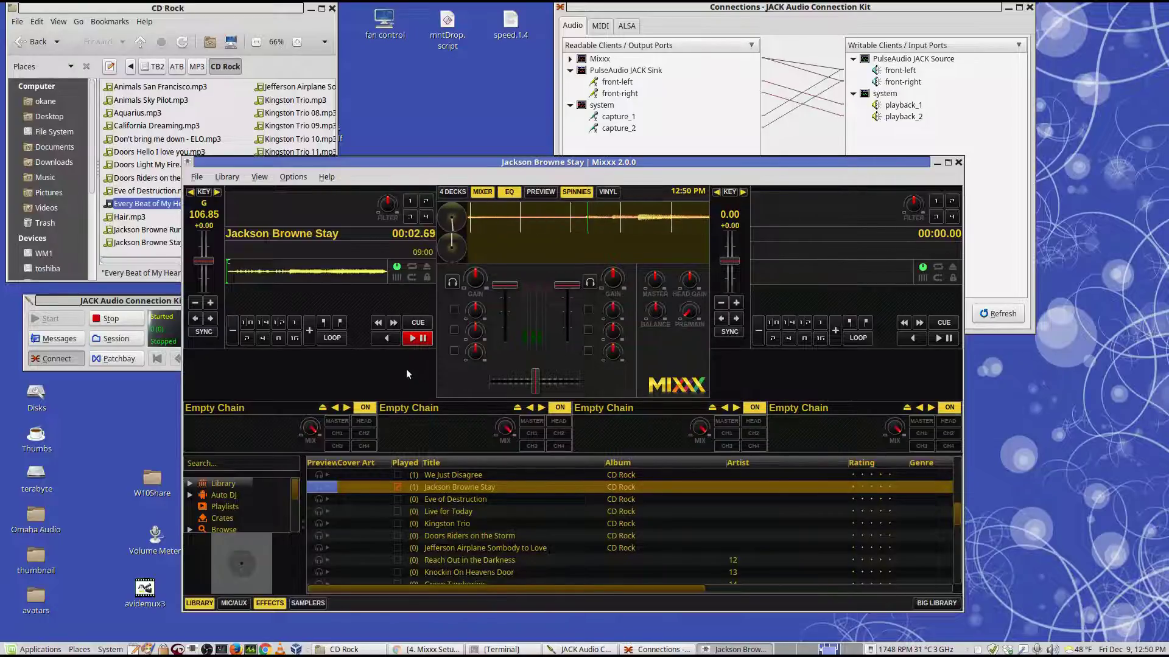
left_click(412, 339)
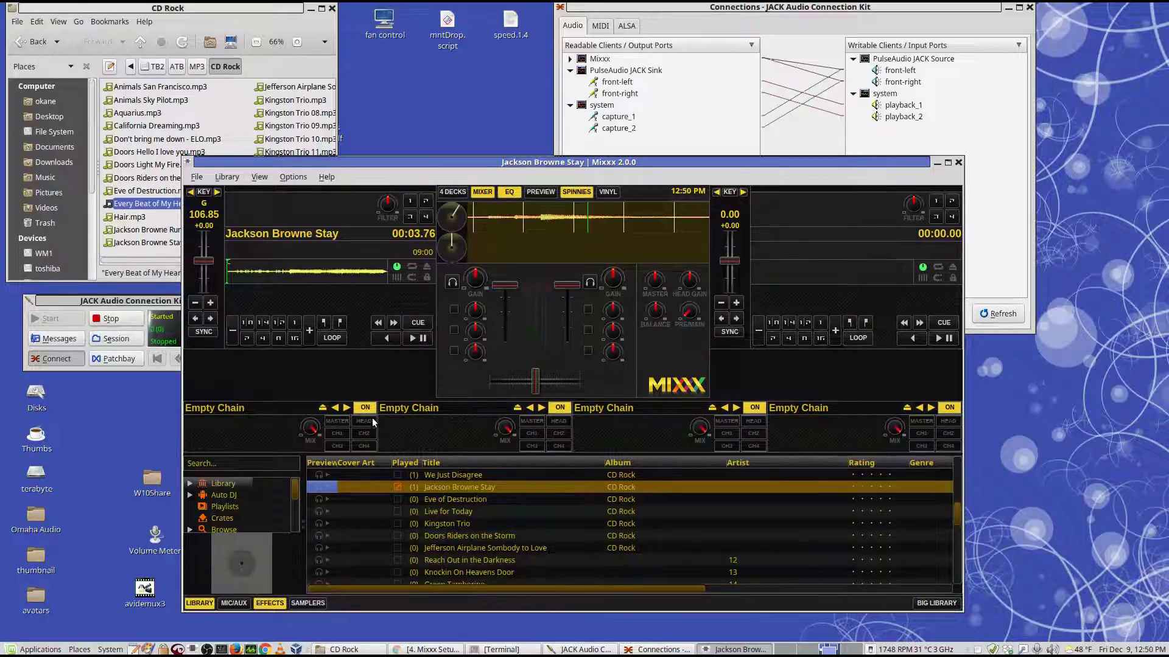
- Connect the Mixxx output ports to the system playback ports in the JACK audio connections
left_click(659, 24)
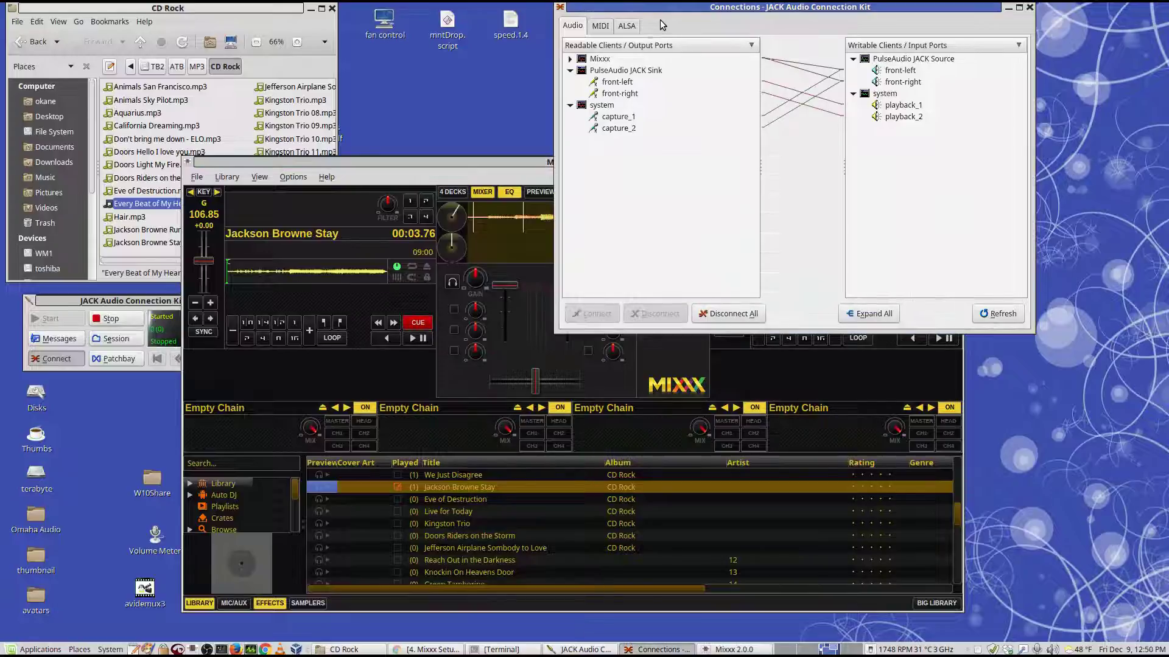
left_click(884, 94)
right_click(884, 96)
left_click(915, 171)
left_click(602, 59)
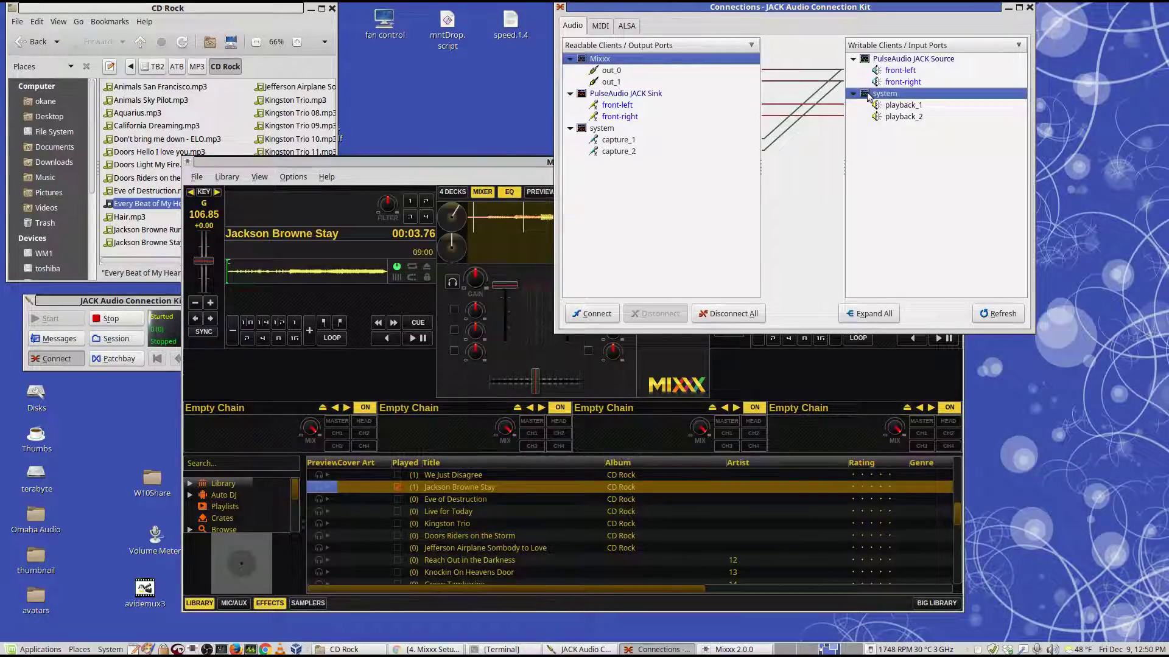
right_click(890, 95)
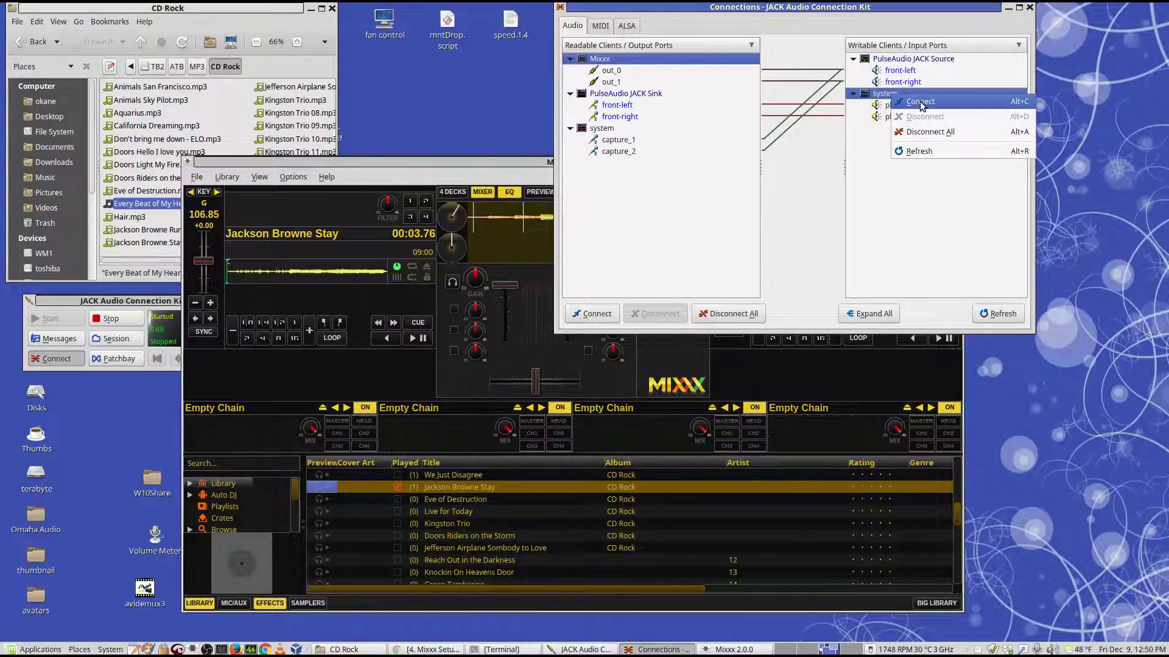
left_click(920, 102)
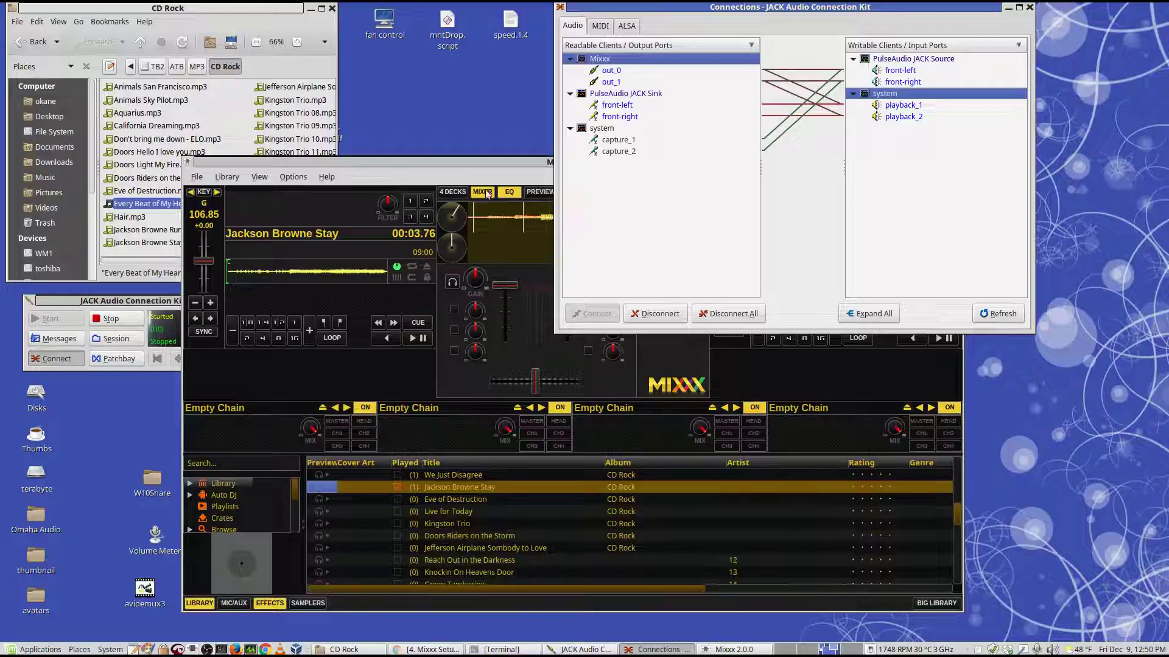
- Return to Mixxx and play the loaded track briefly to test the new connection, then pause it
left_click(487, 159)
left_click(414, 338)
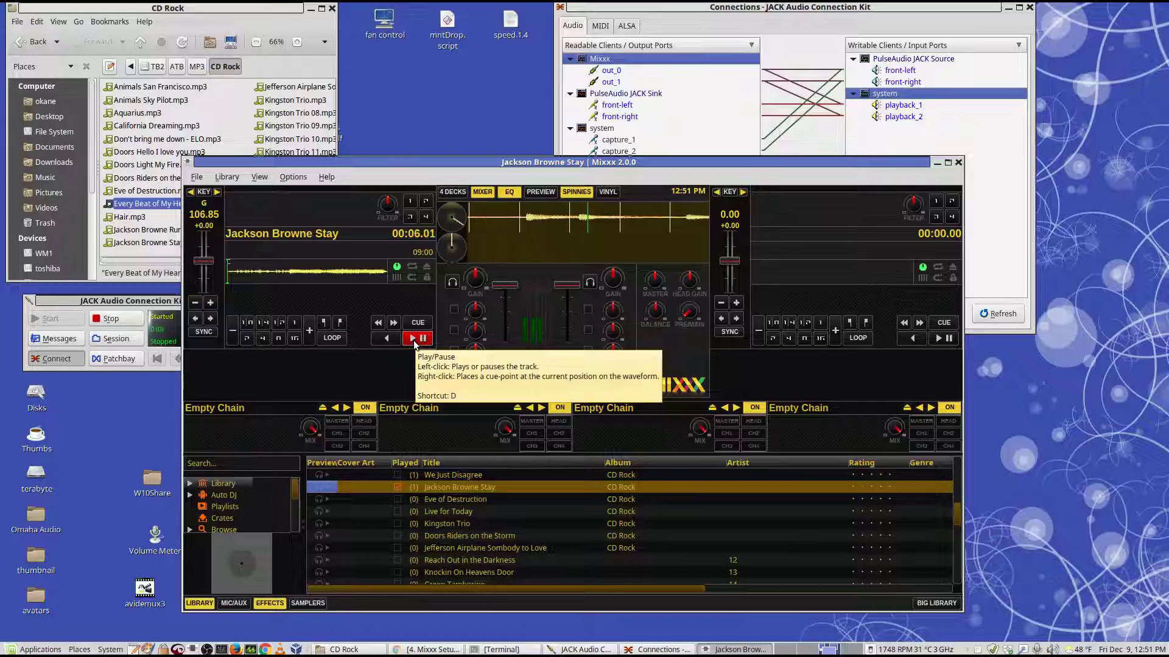
left_click(414, 338)
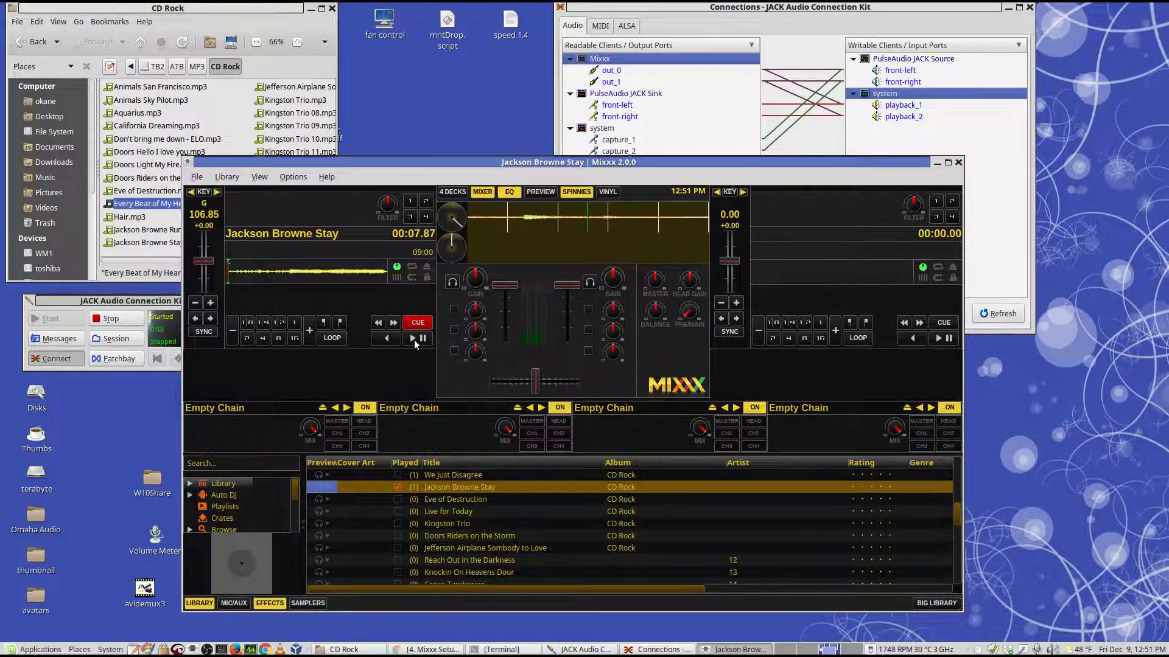
- Move the Mixxx window off the file manager and open "Every Beat of My Heart.mp3" with SMPlayer
left_click_drag(524, 163, 715, 192)
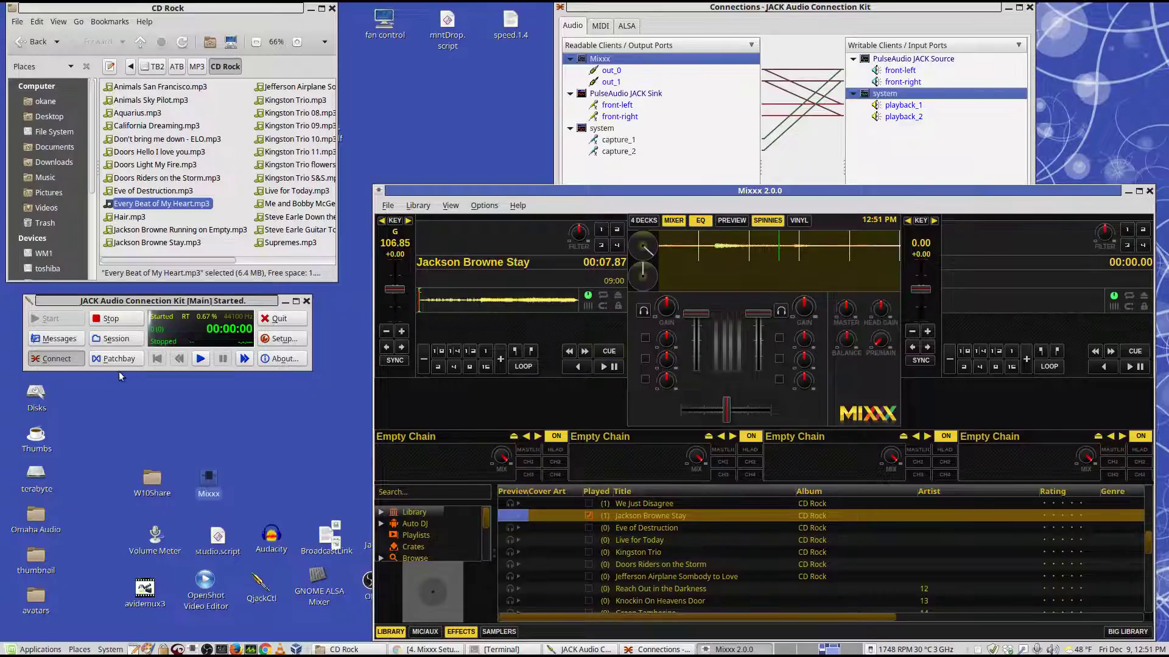
right_click(177, 206)
mouse_move(238, 231)
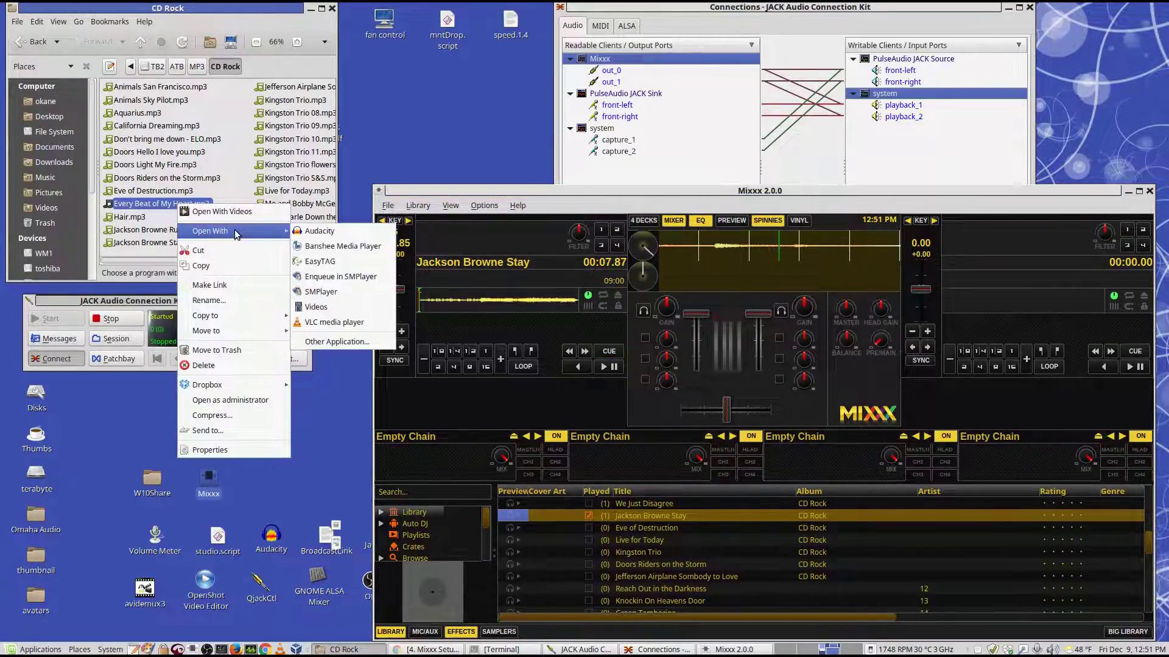
left_click(321, 293)
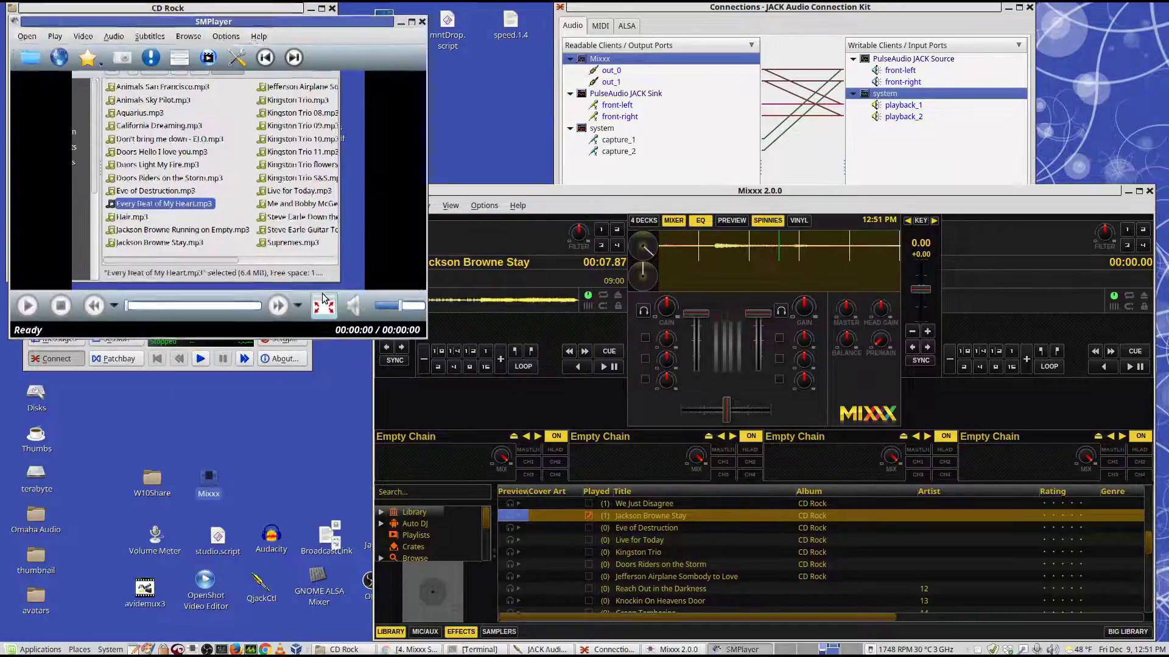
- Move the SMPlayer window below the JACK control window, pause the song and review the audio output driver in SMPlayer's preferences
left_click_drag(304, 72, 312, 369)
left_click(41, 436)
left_click(240, 387)
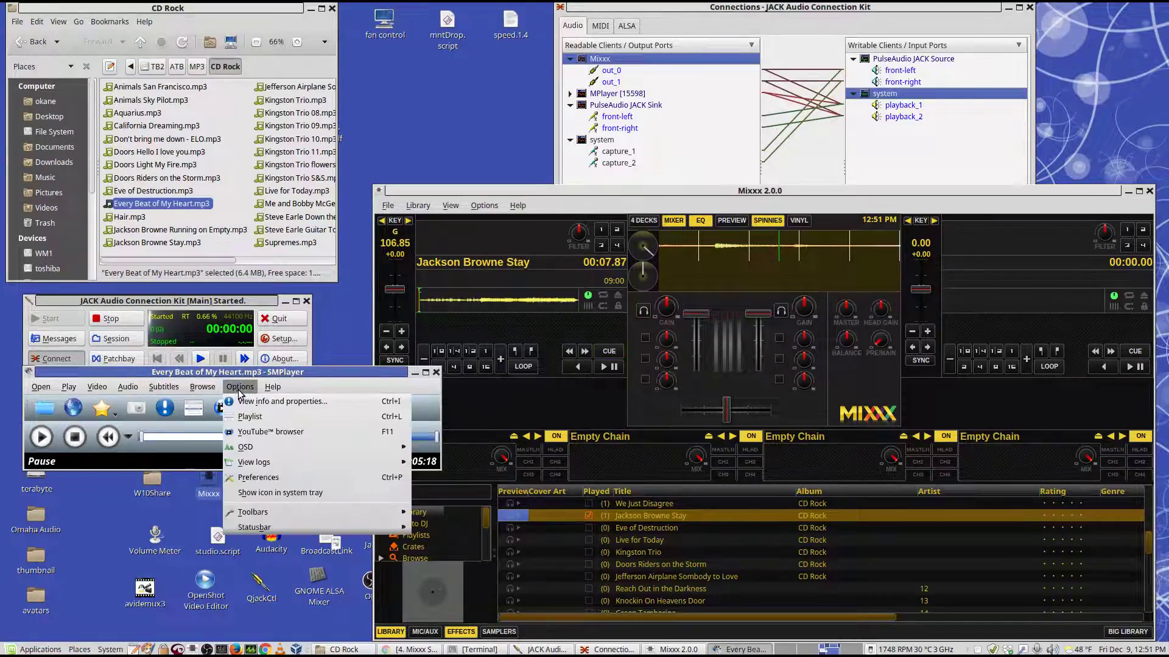
left_click(265, 478)
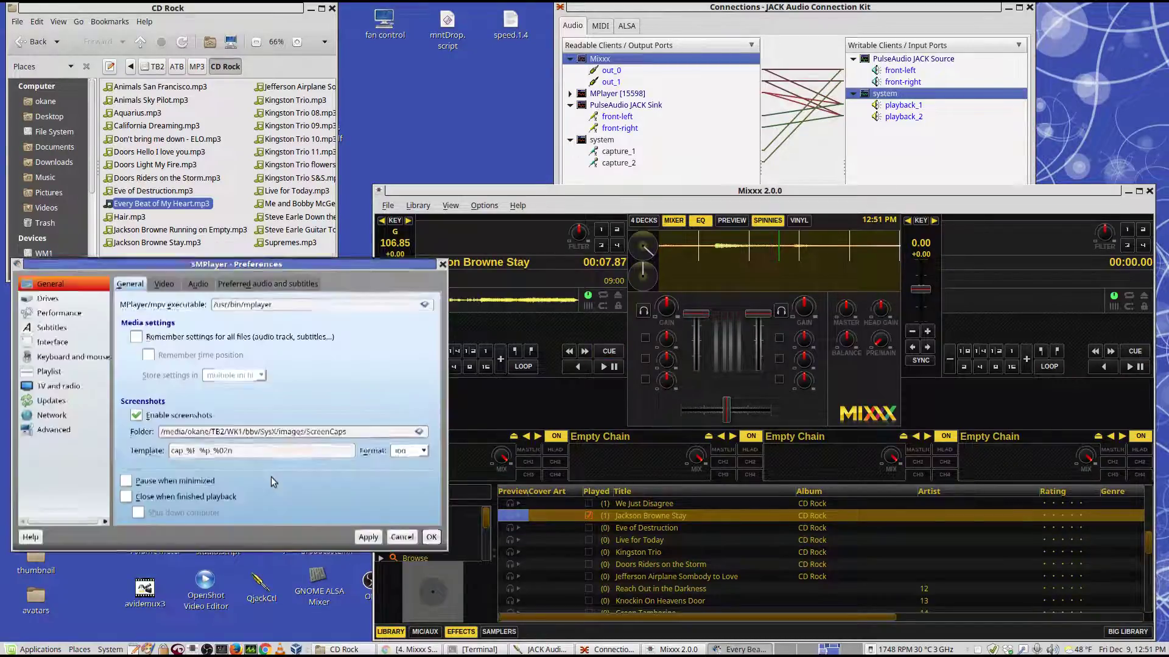
left_click(192, 285)
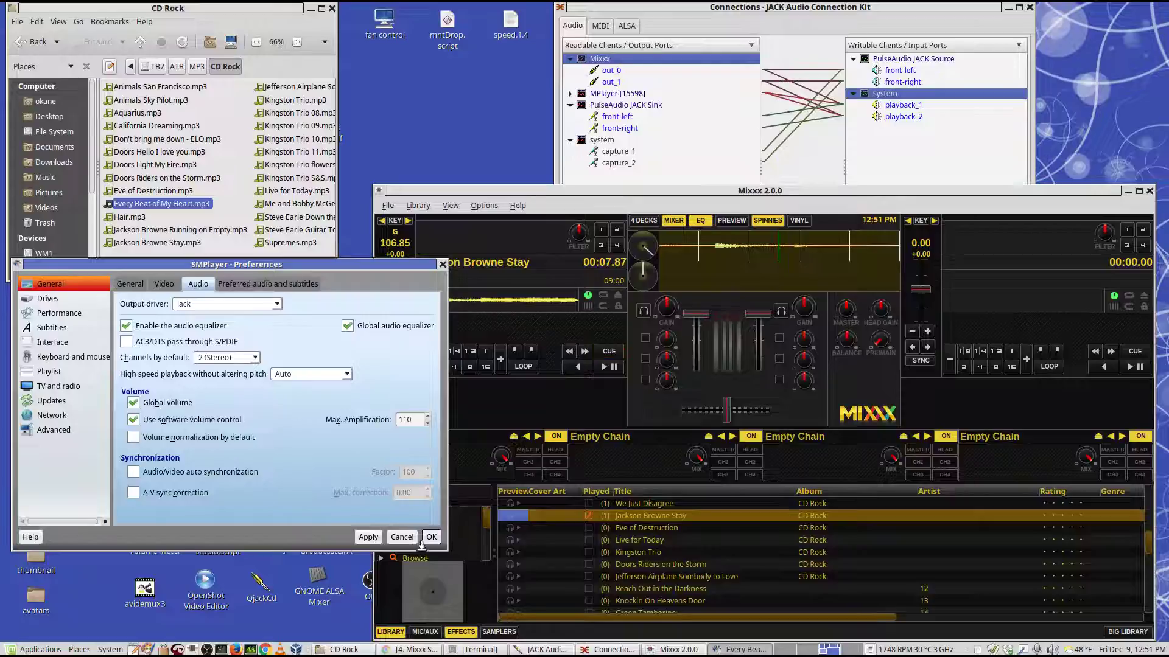
left_click(400, 538)
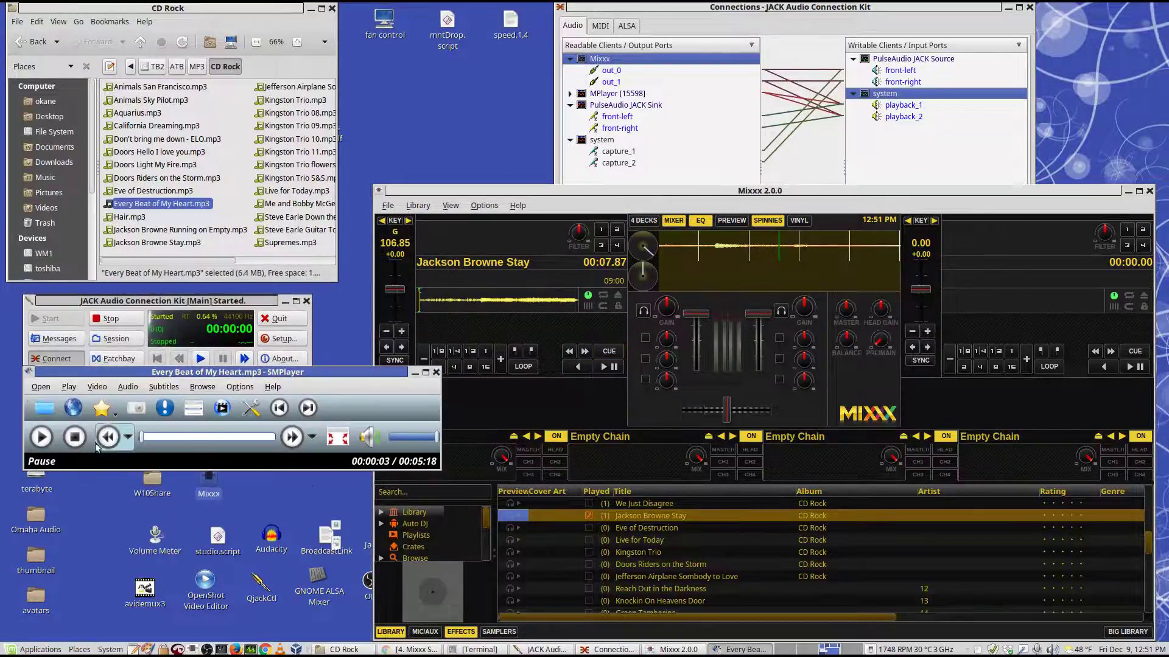
- Play the song in SMPlayer together with the track in the first Mixxx deck, and pause SMPlayer after the test
left_click(42, 441)
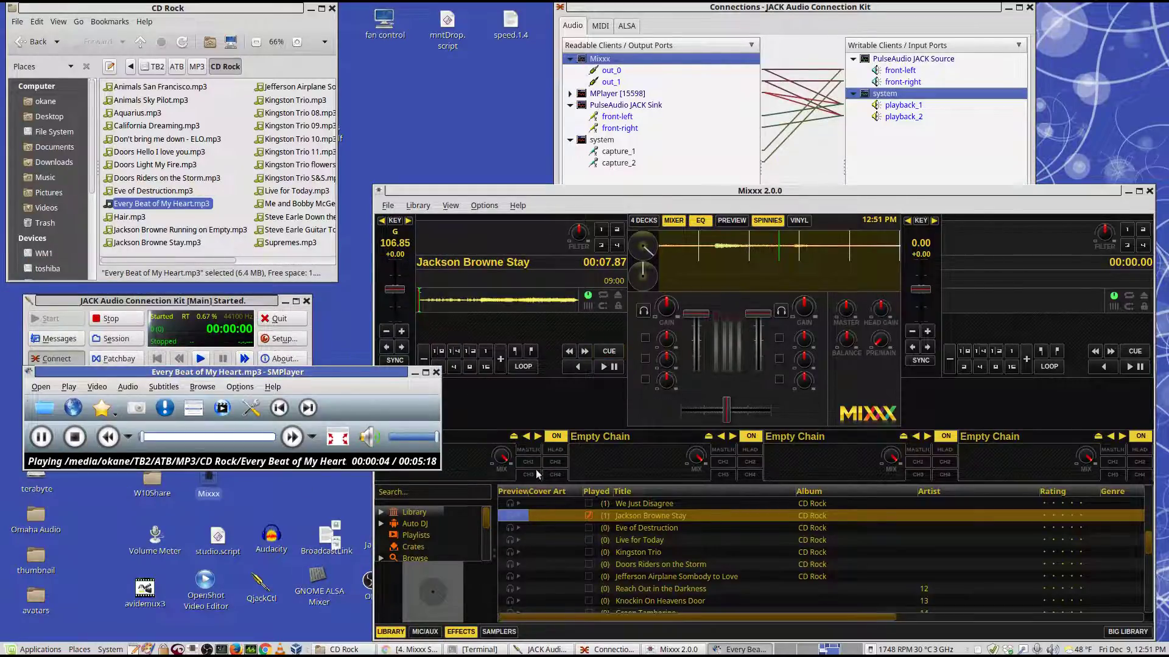
left_click(586, 393)
left_click(605, 367)
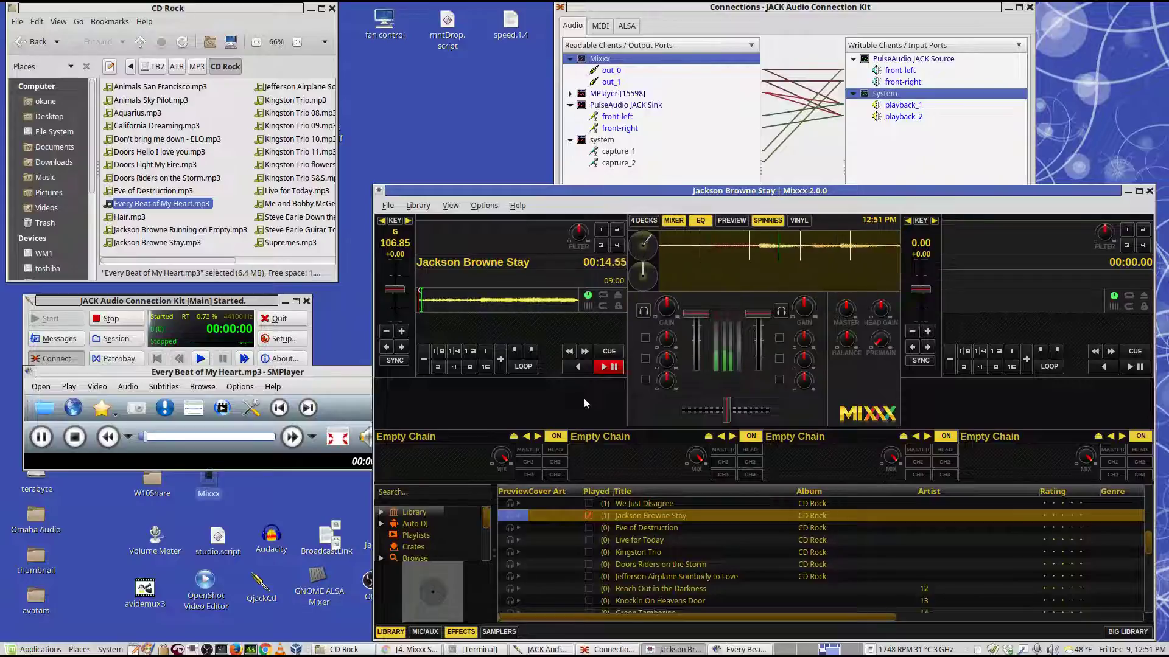
left_click(41, 437)
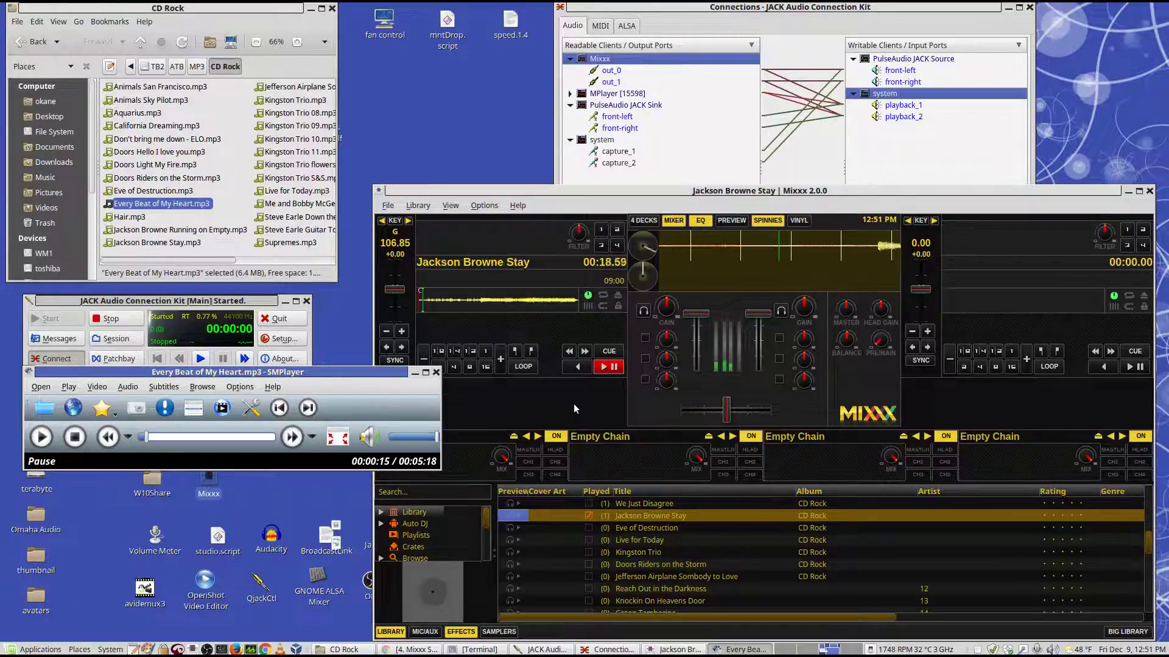
- Expand all clients in the JACK audio connections to examine the MPlayer output ports
left_click(664, 59)
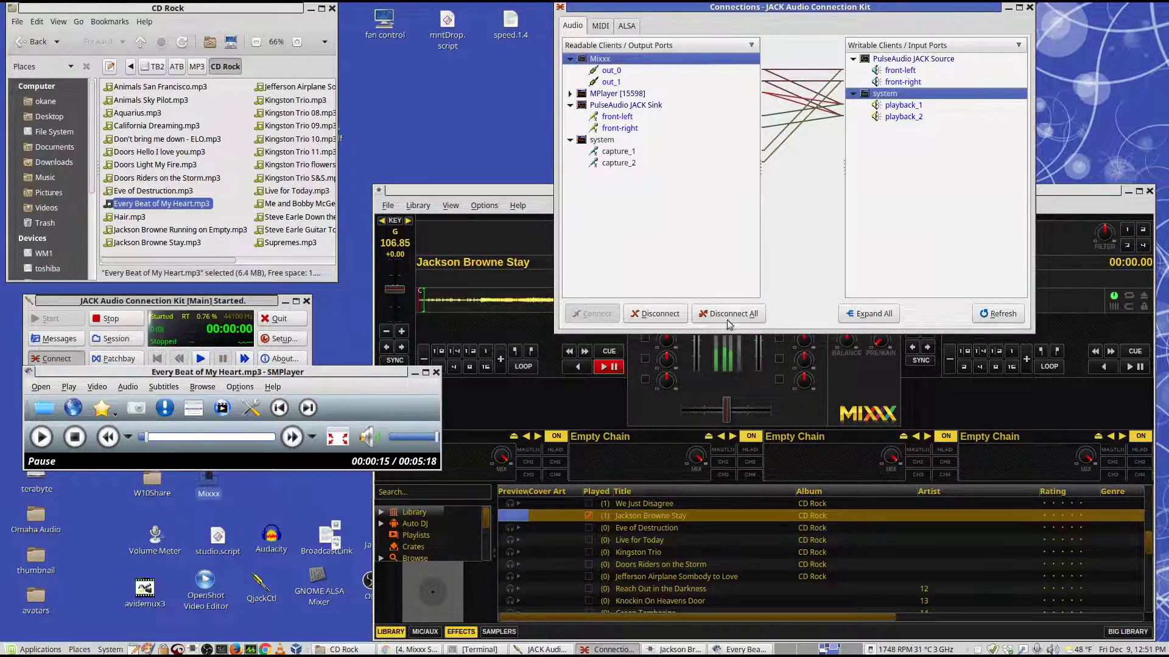
left_click(860, 315)
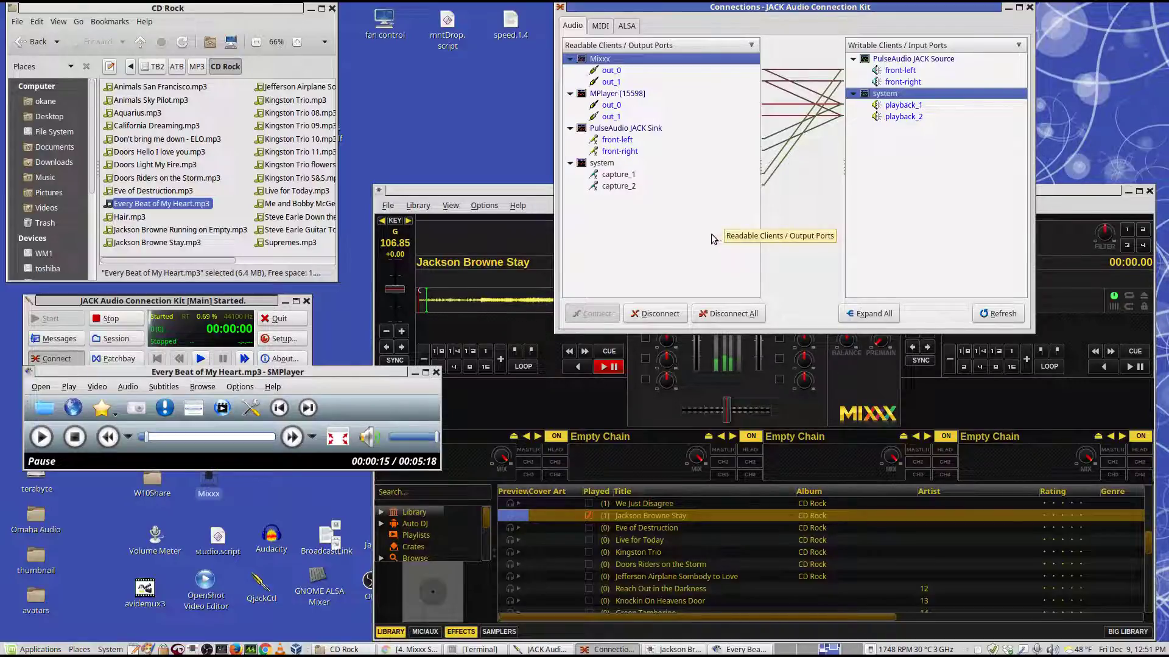
left_click(278, 498)
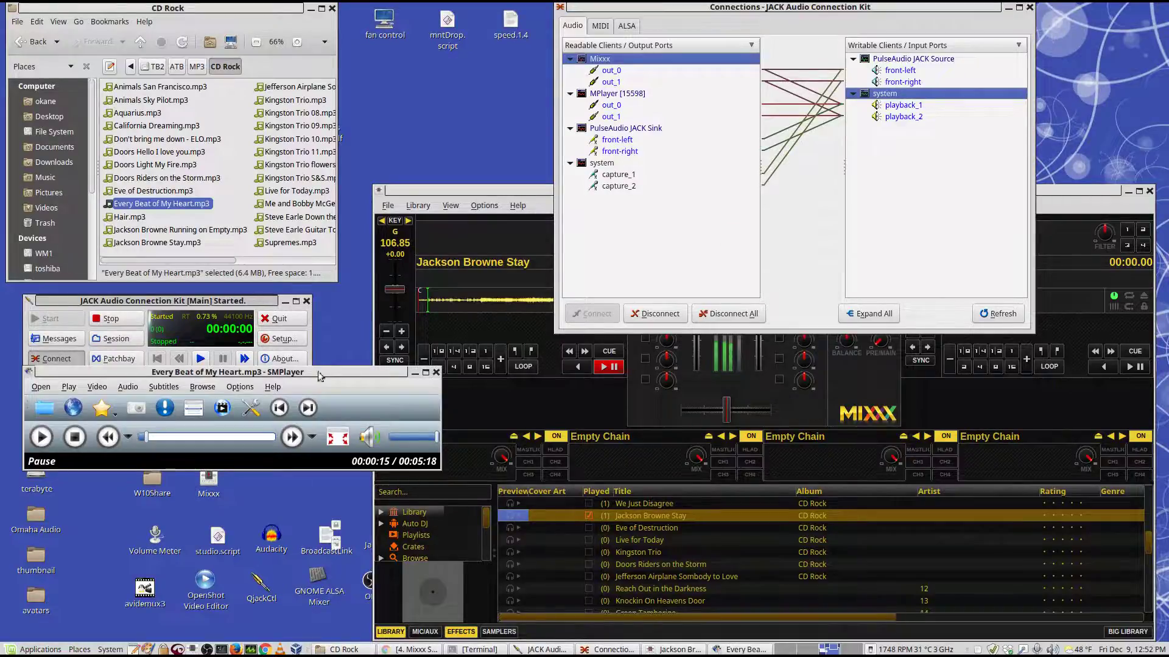
- Move the SMPlayer and Mixxx windows off the desktop icons, and launch Jack Mixer and Jmeters beside the JACK control window
left_click_drag(306, 376, 364, 112)
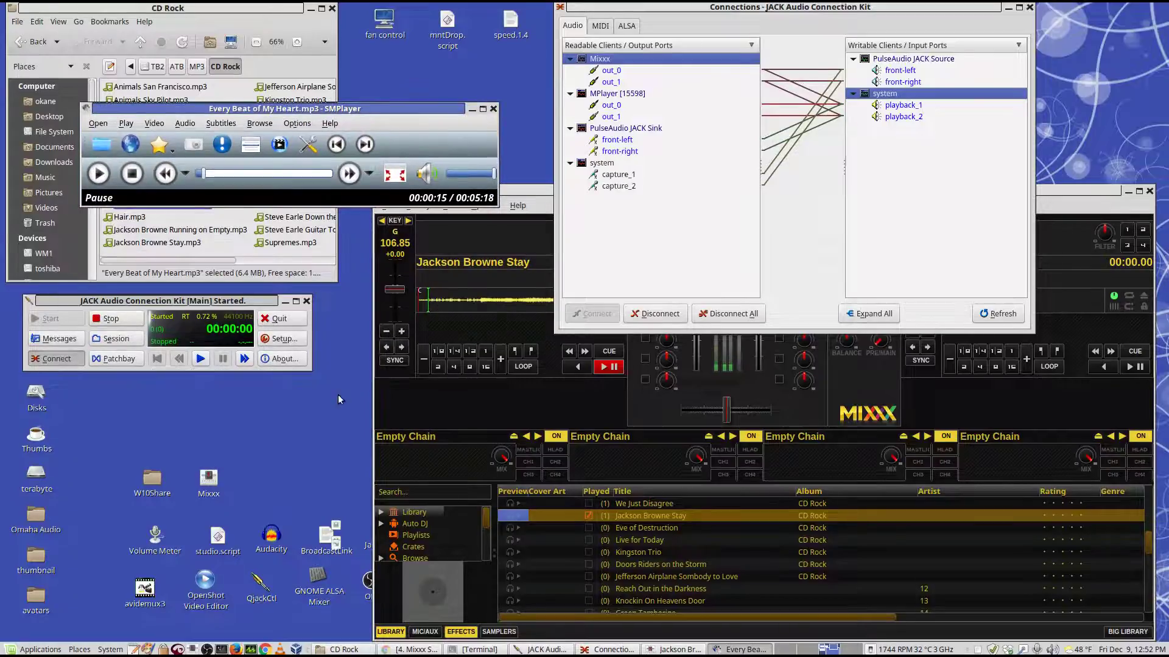
left_click_drag(497, 198, 696, 151)
double_click(382, 528)
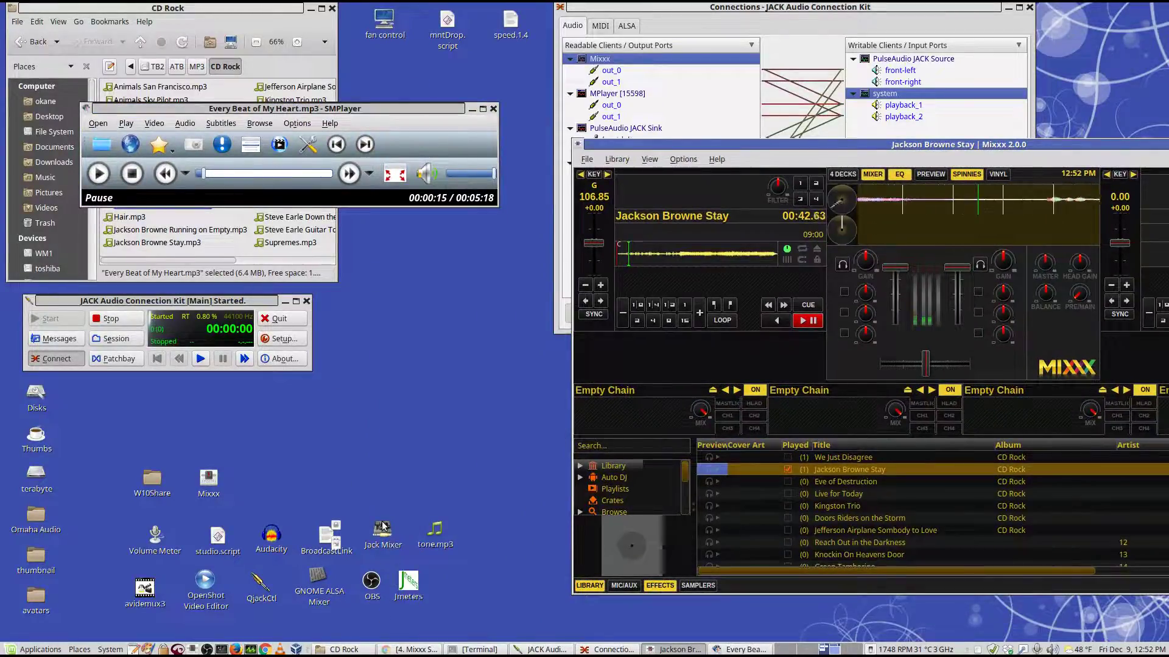
mouse_move(99, 431)
left_mouse_down()
mouse_move(279, 430)
mouse_move(58, 431)
mouse_move(125, 431)
mouse_move(91, 431)
mouse_move(109, 431)
left_mouse_up()
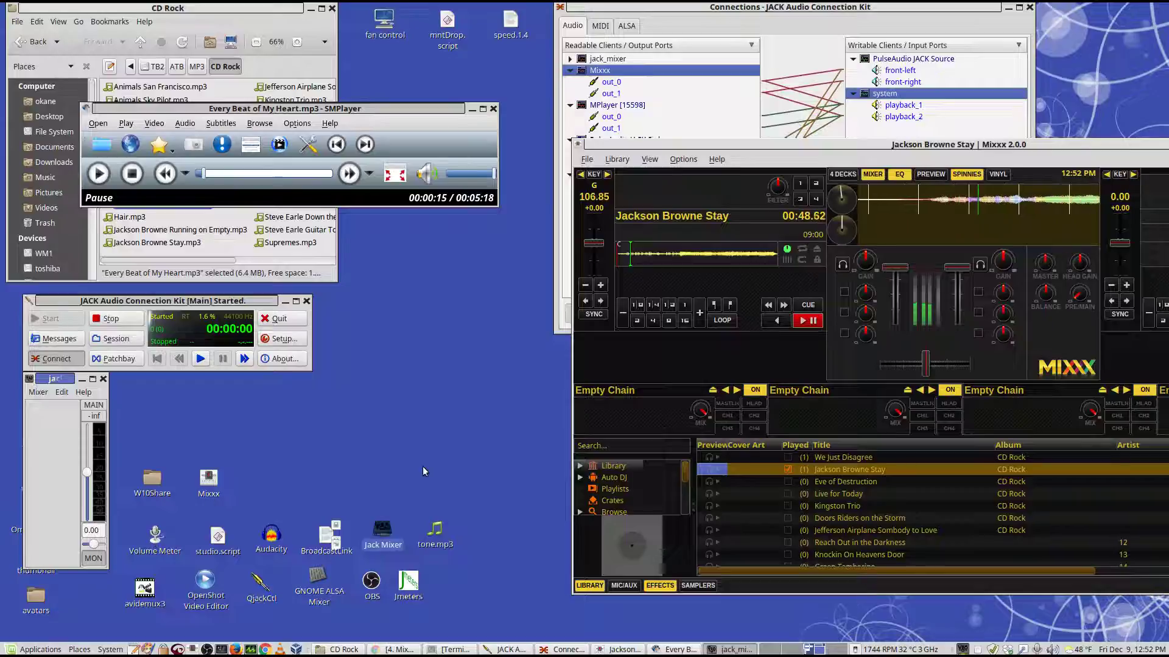
double_click(411, 583)
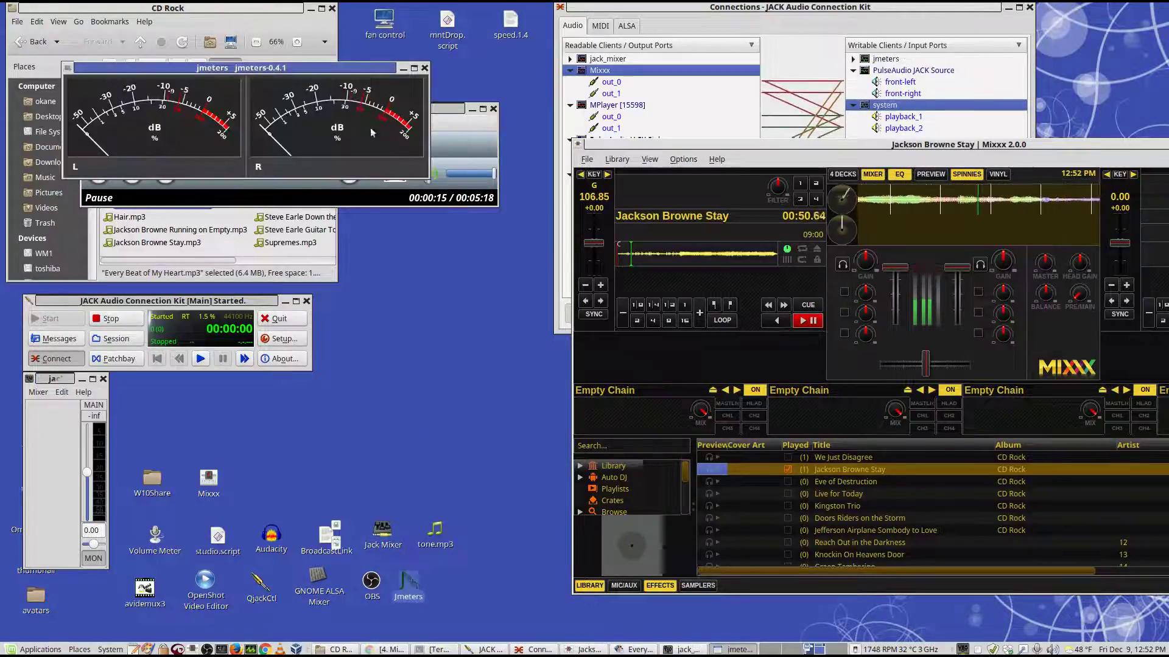
left_click_drag(317, 71, 396, 316)
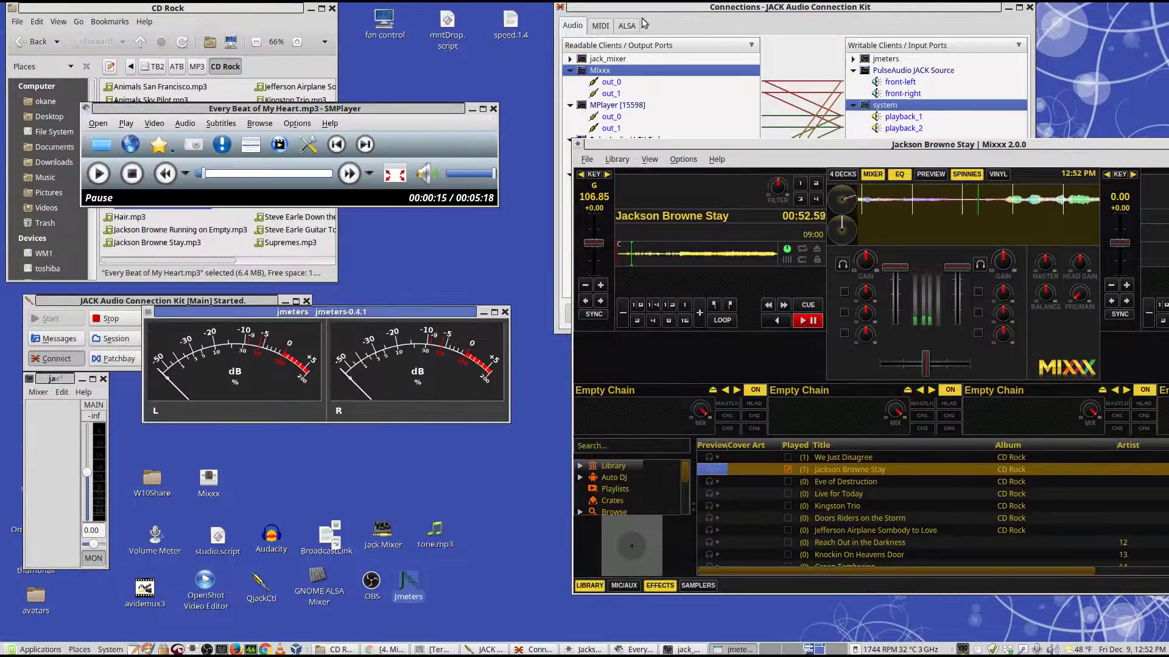
- Return to the JACK audio connections and expand the jack_mixer output ports and the jmeters input ports
left_click(644, 8)
left_click(571, 59)
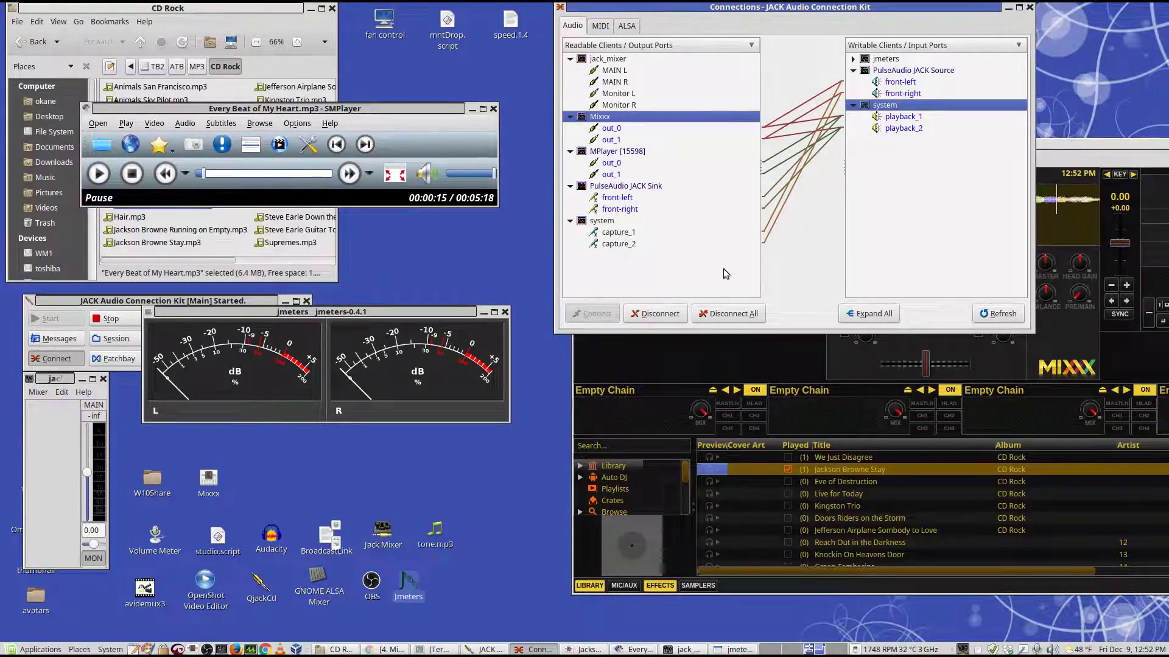
left_click(854, 59)
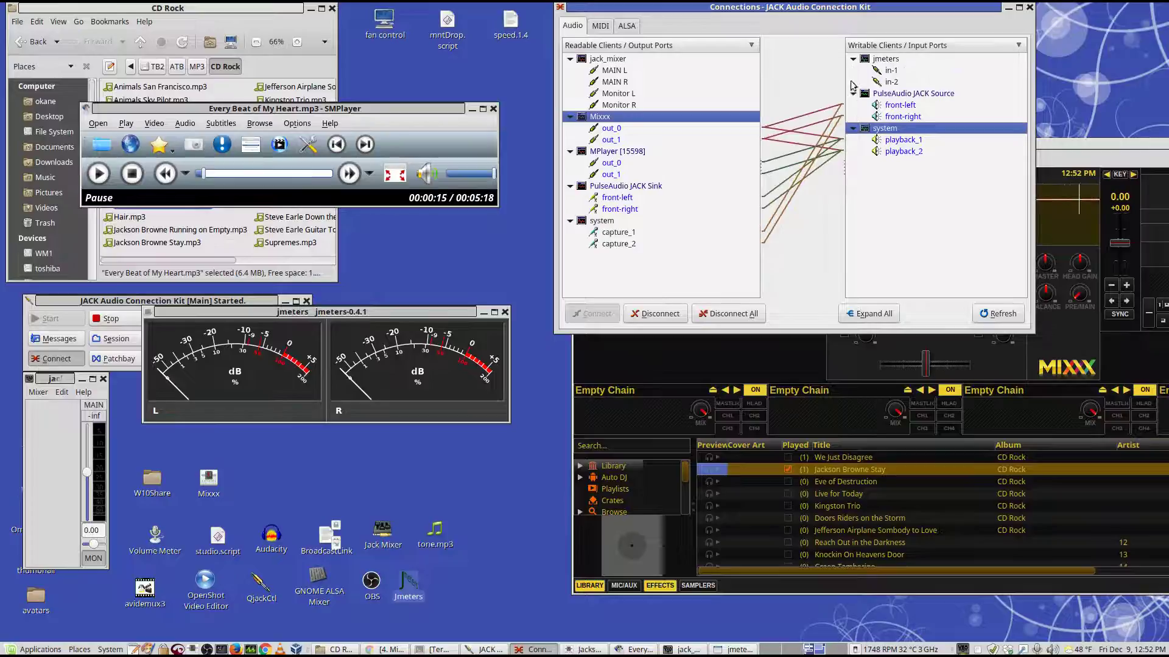
- Try connecting the PulseAudio JACK Sink outputs to the jmeters inputs, and disconnect them again
left_click(641, 188)
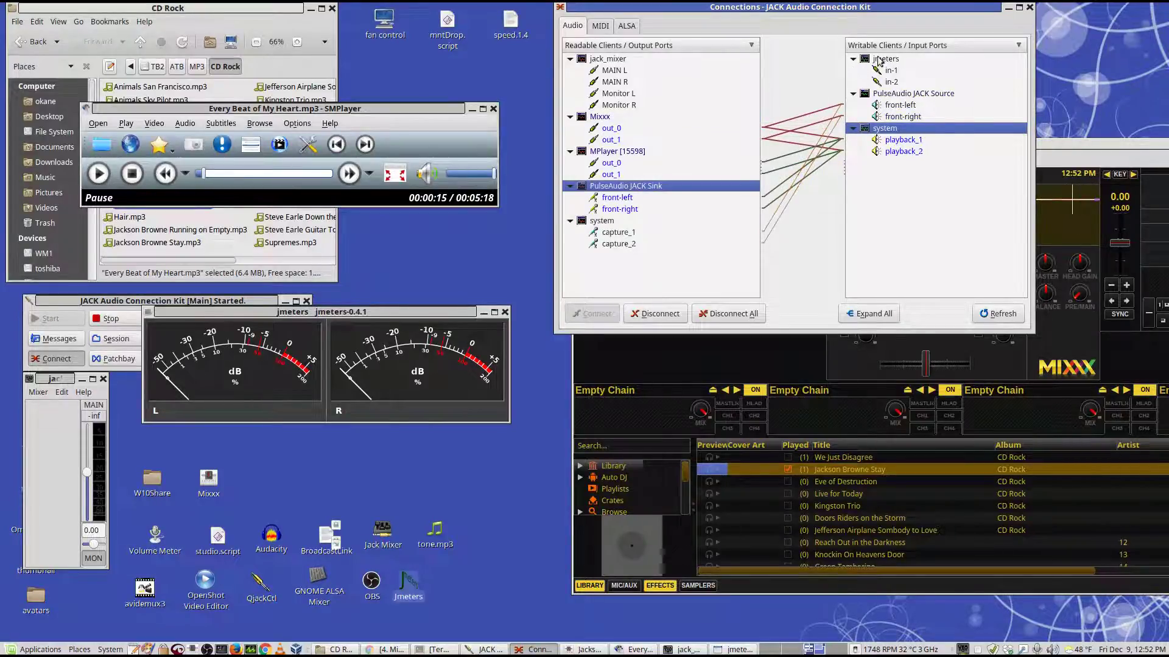
left_click(878, 59)
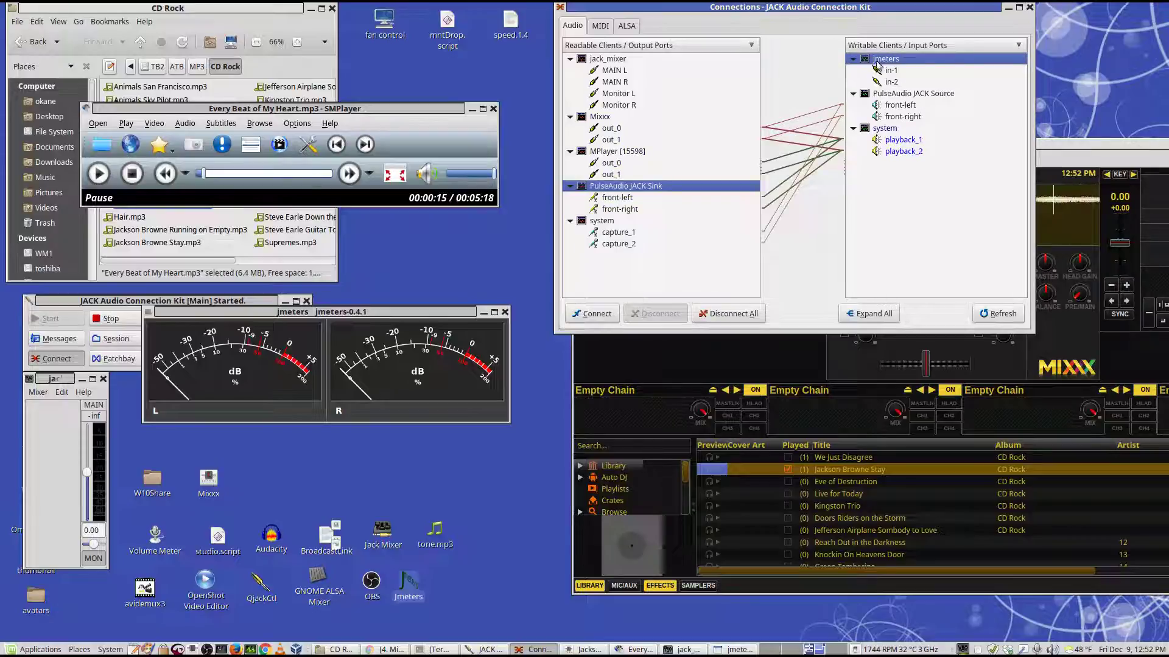
key("alt+c")
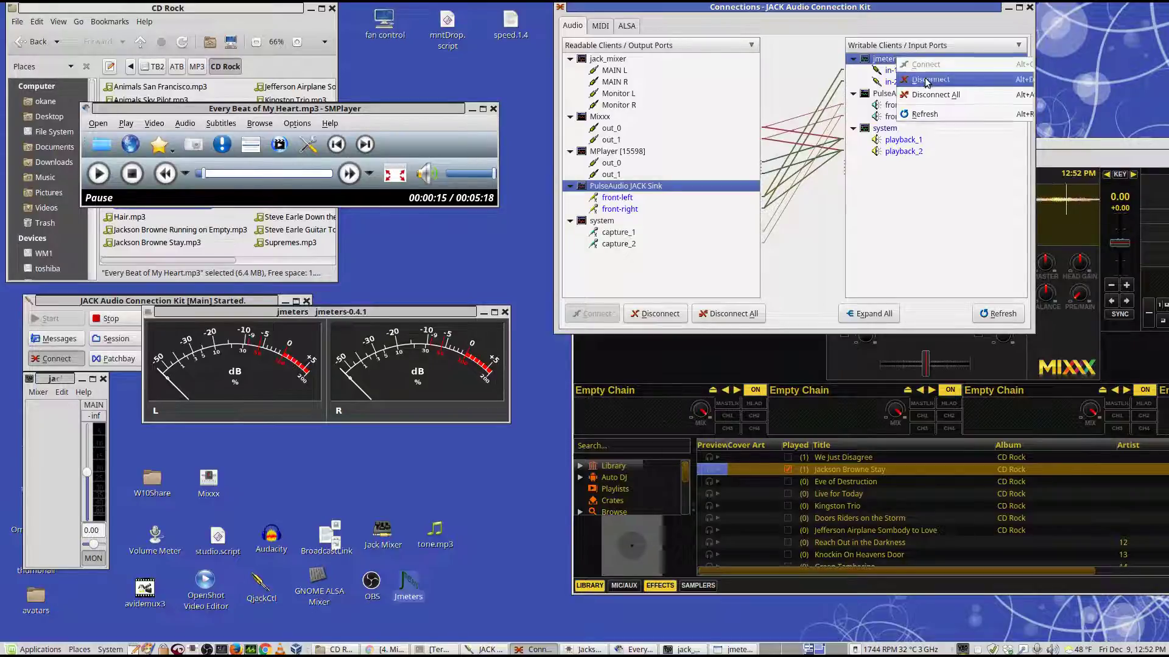
key("alt+d")
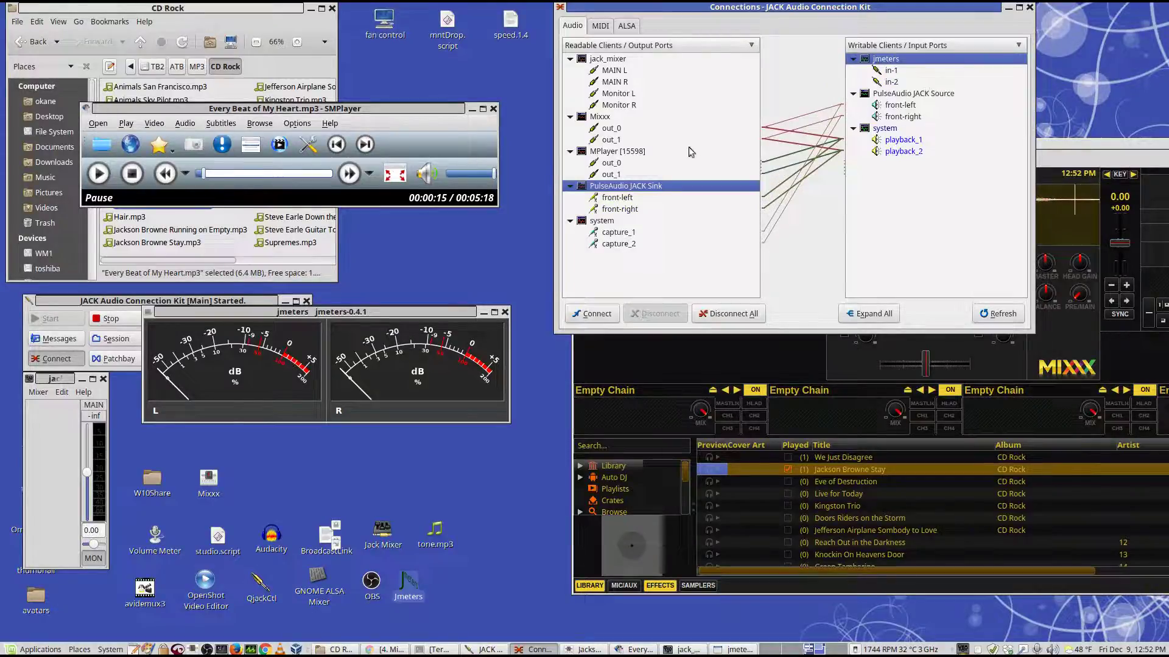
- Try connecting the MPlayer outputs to the jmeters inputs, and remove that connection again
left_click(607, 152)
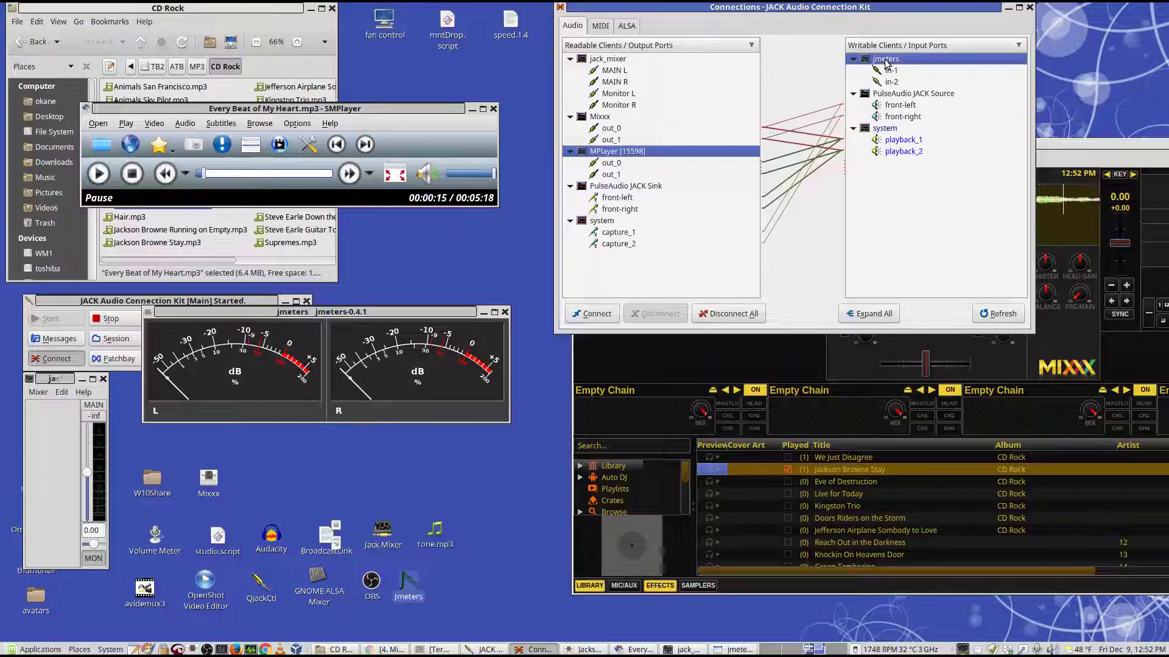
key("alt+c")
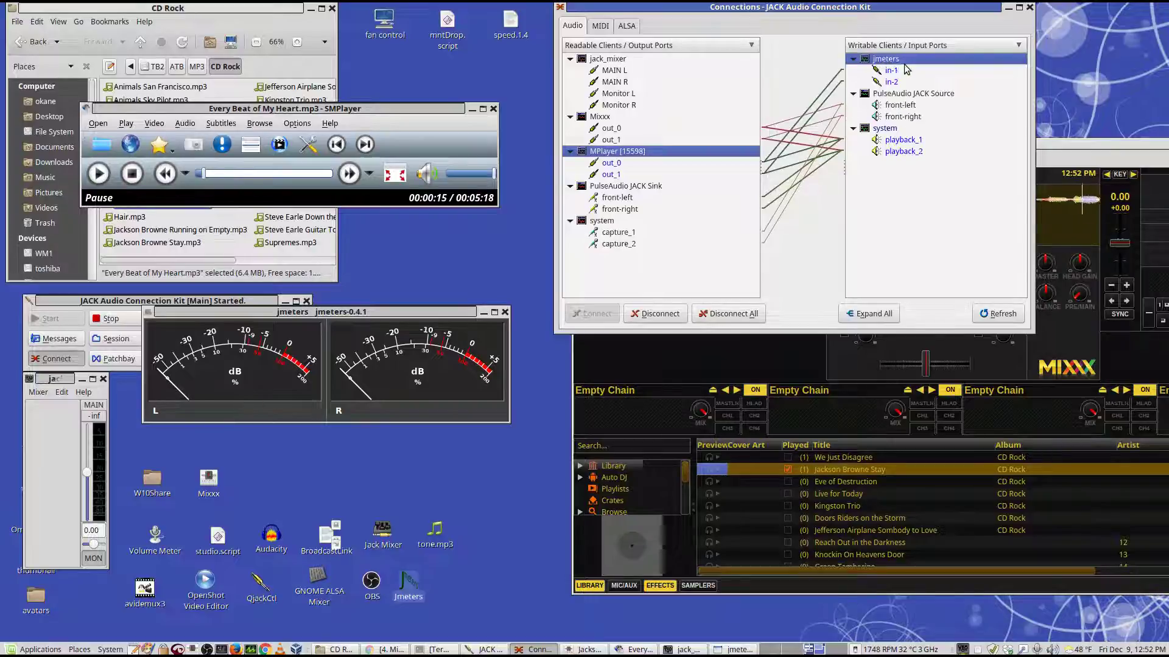
right_click(632, 152)
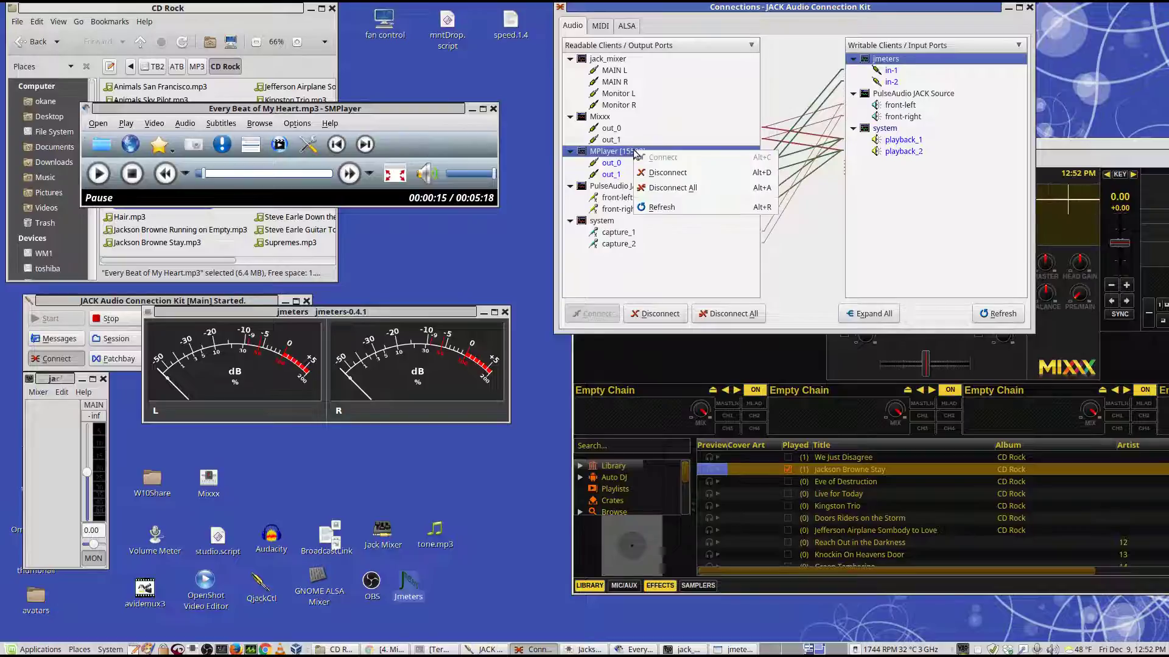
left_click(666, 174)
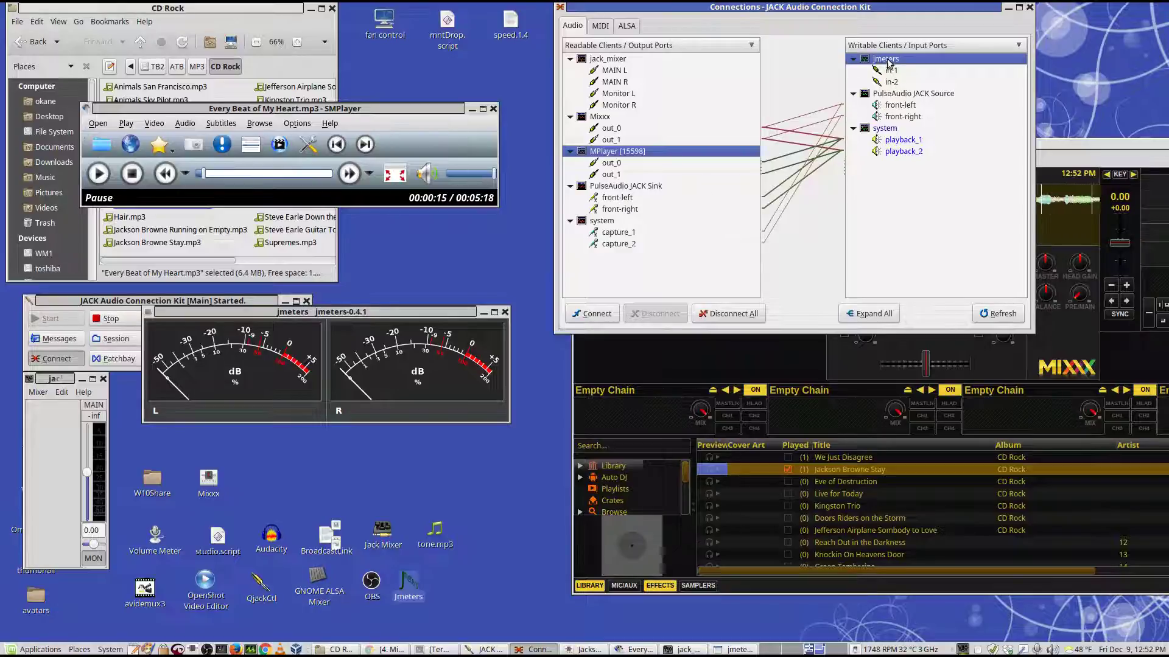
- Connect the system capture ports to the jmeters input ports in the JACK audio connections
key("s")
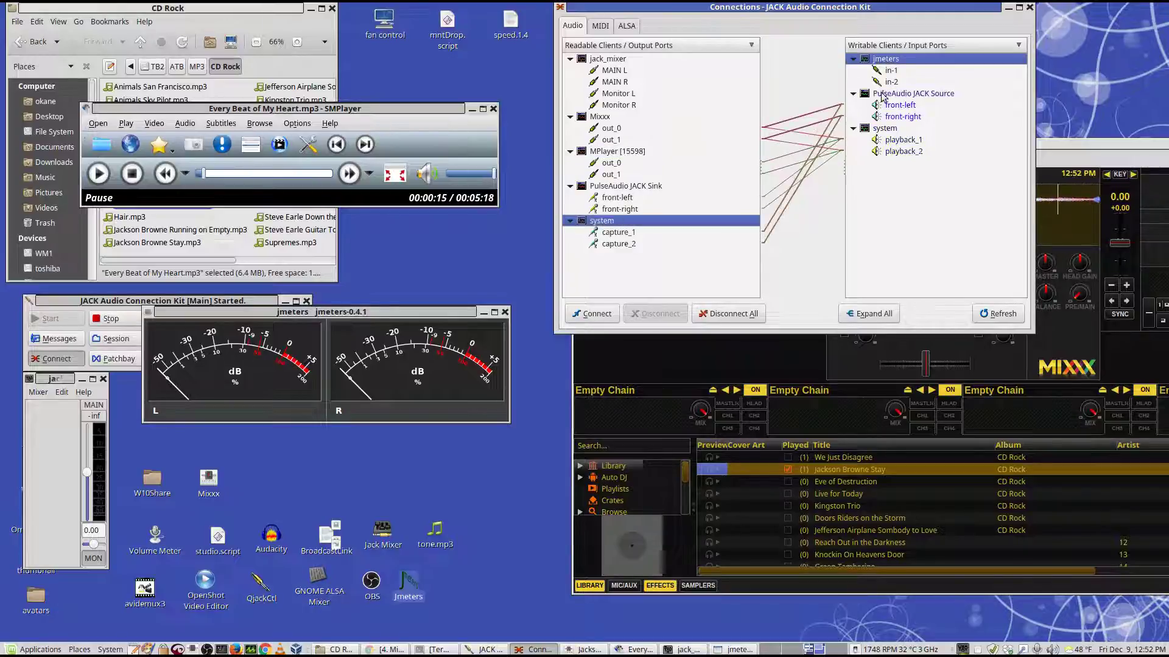
right_click(904, 61)
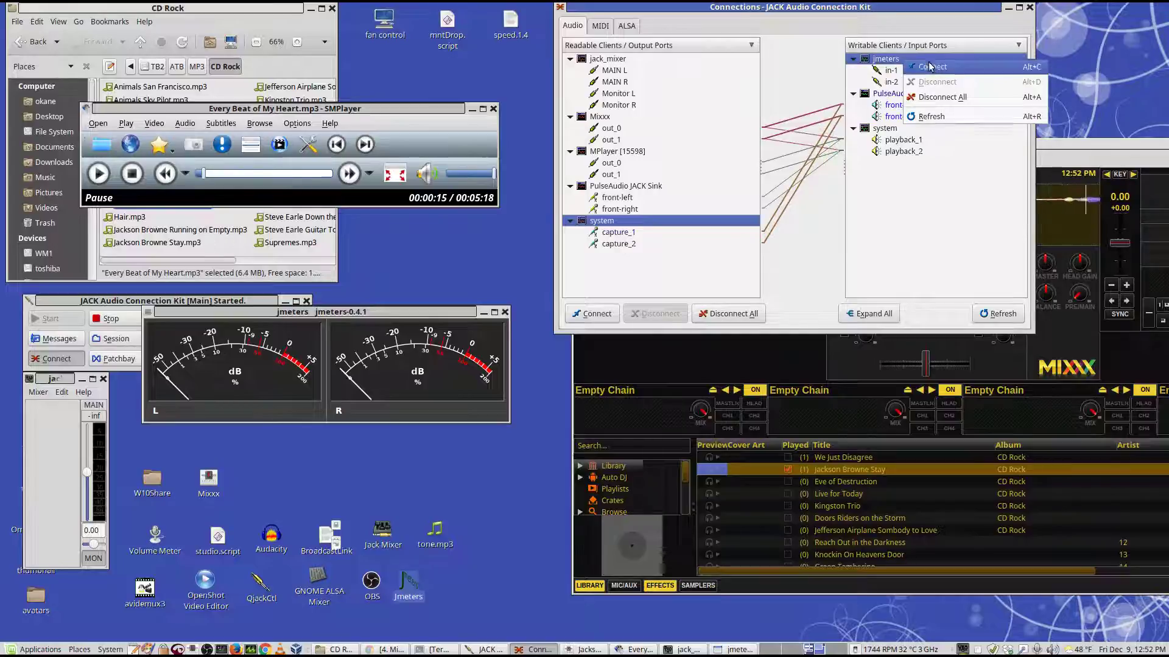
left_click(928, 71)
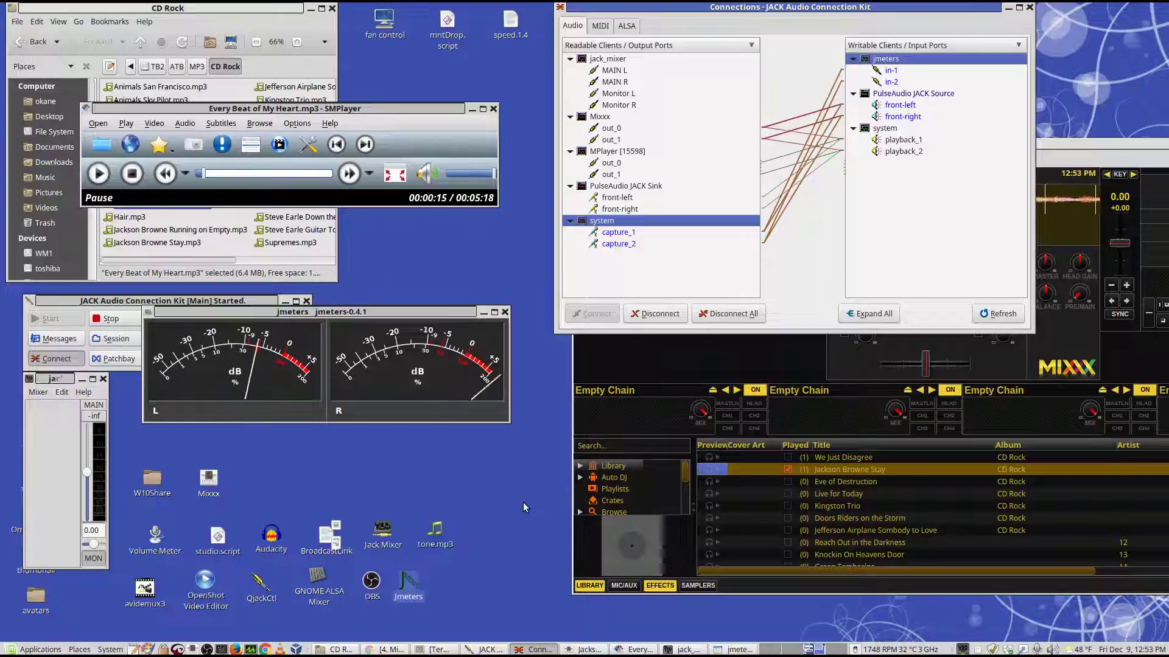
- Bring the Mixxx window in front of the JACK connections window and shift it slightly toward the meters
left_click(1075, 147)
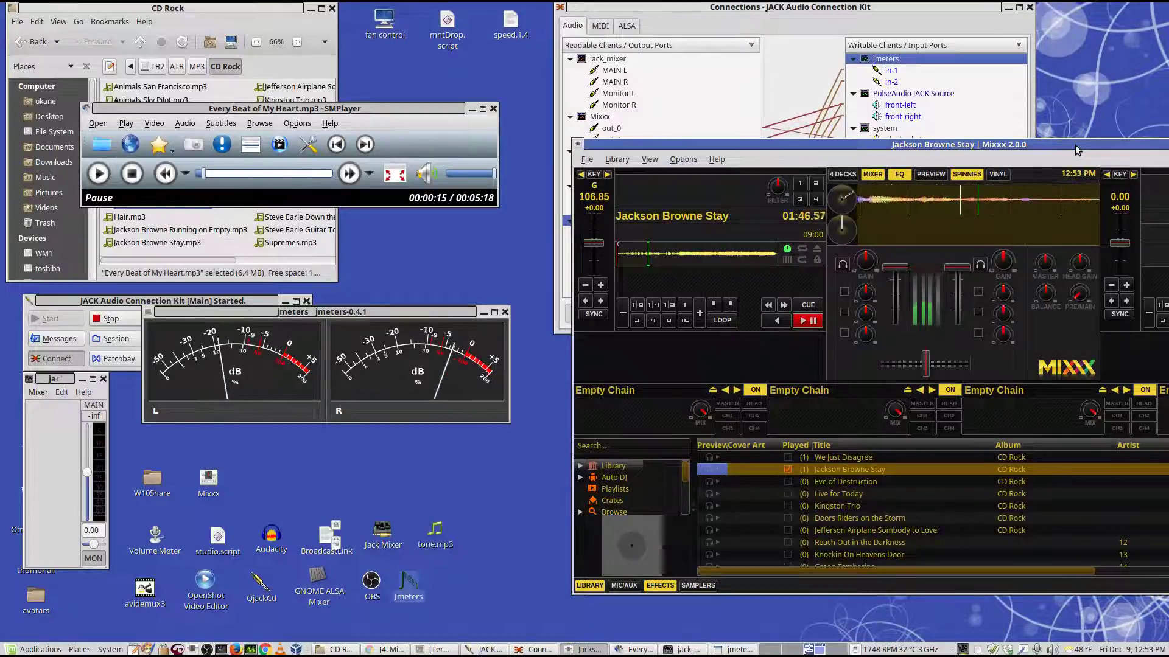
left_click_drag(1064, 146, 1032, 135)
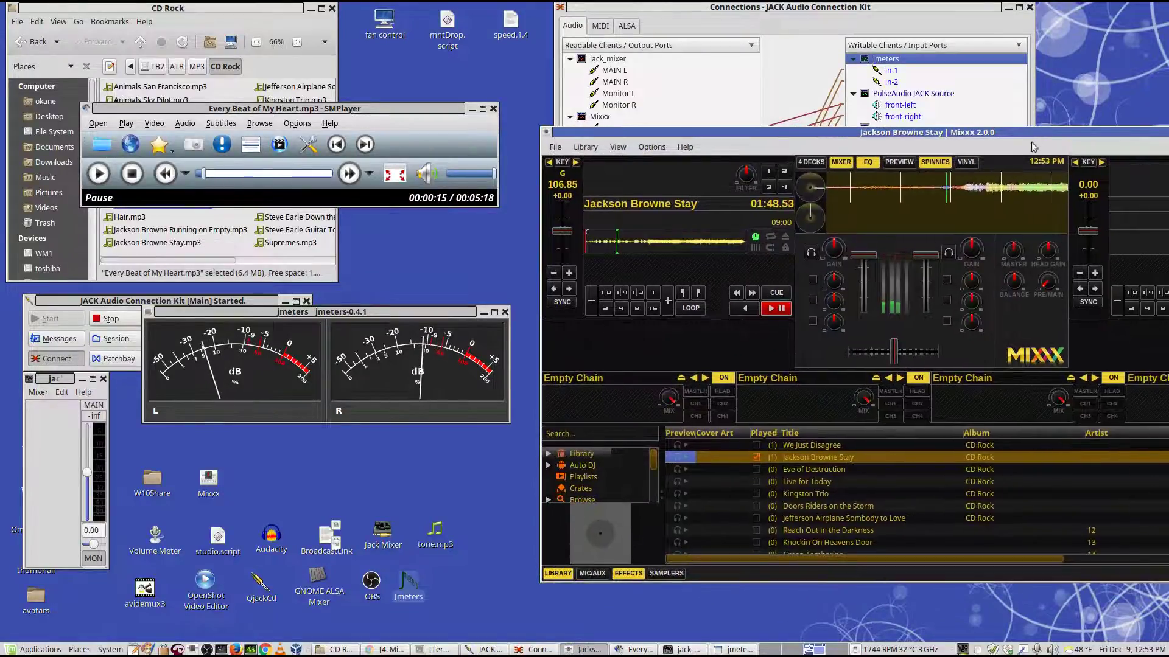